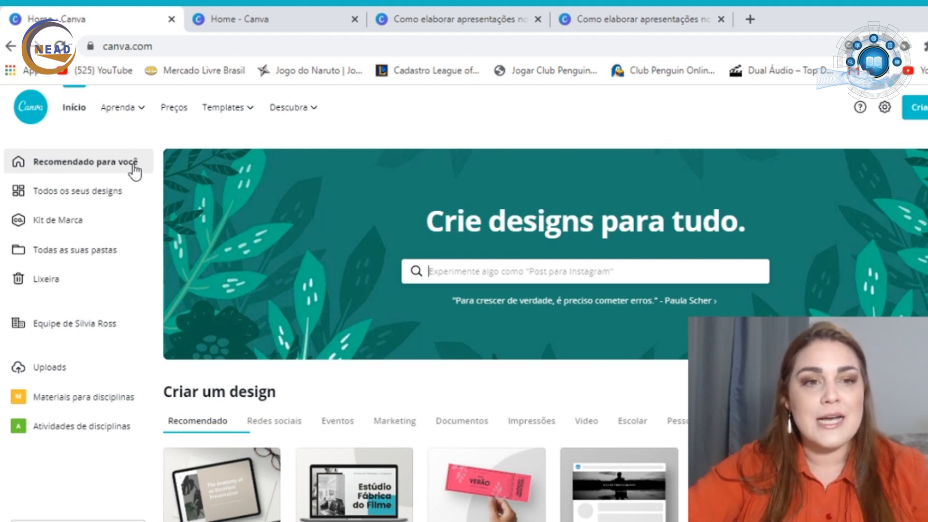
# - Look through the home page's recommended design types, existing designs and Instagram post templates
pyautogui.scroll(-5, 545, 326)
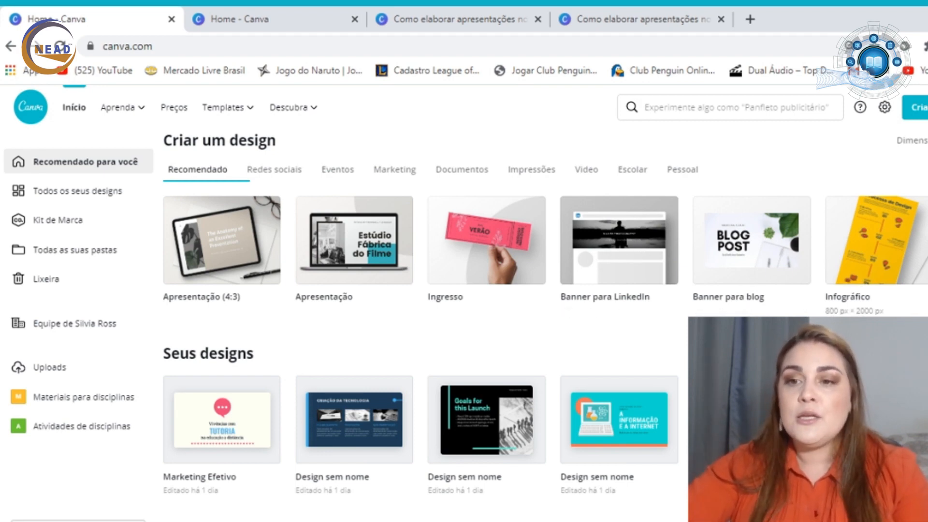
pyautogui.click(921, 241)
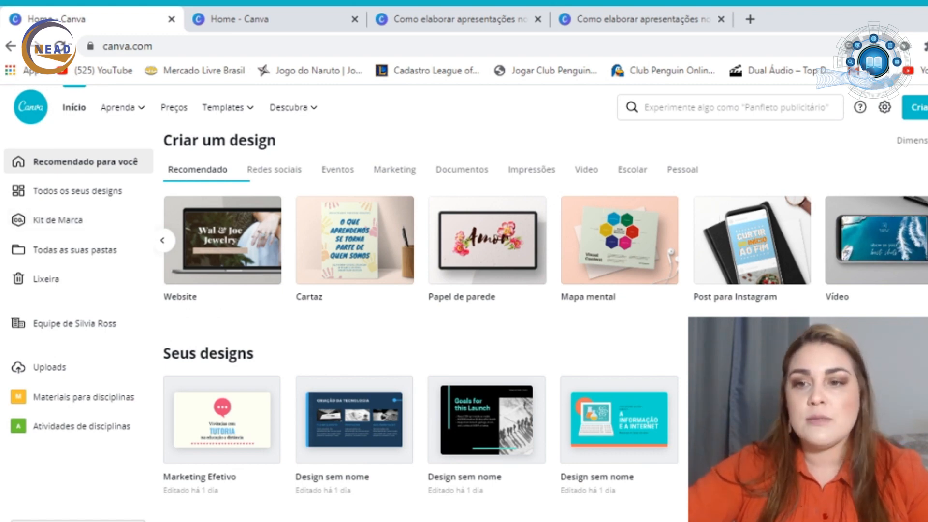
pyautogui.scroll(-2, 464, 309)
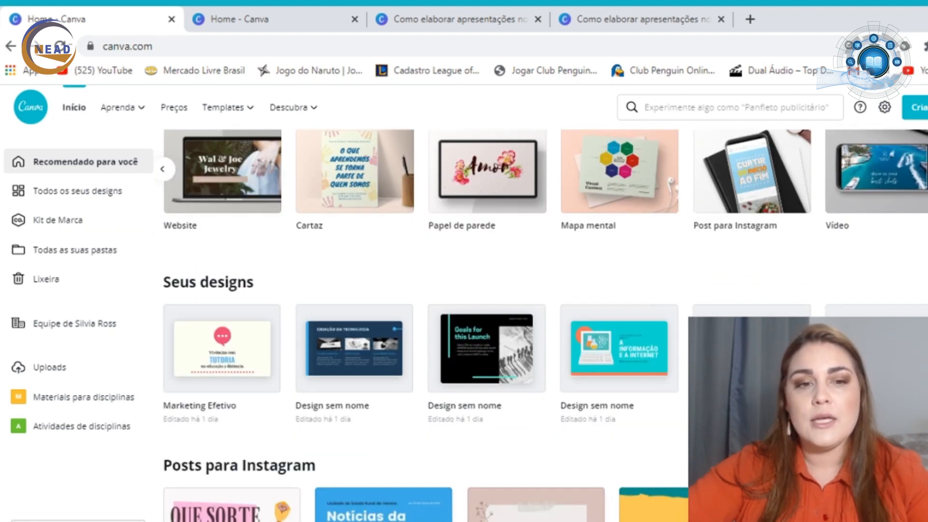
pyautogui.scroll(-1, 464, 310)
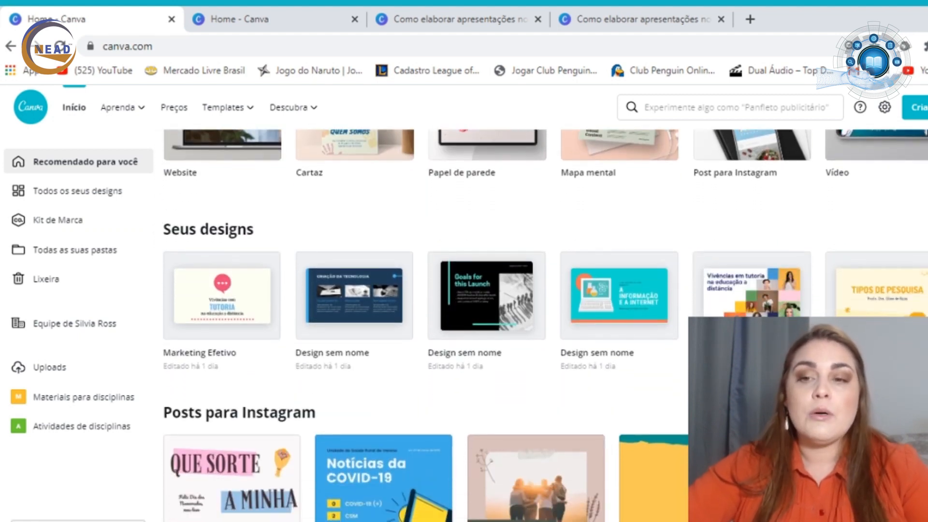
pyautogui.scroll(-1, 464, 309)
pyautogui.scroll(5, 464, 310)
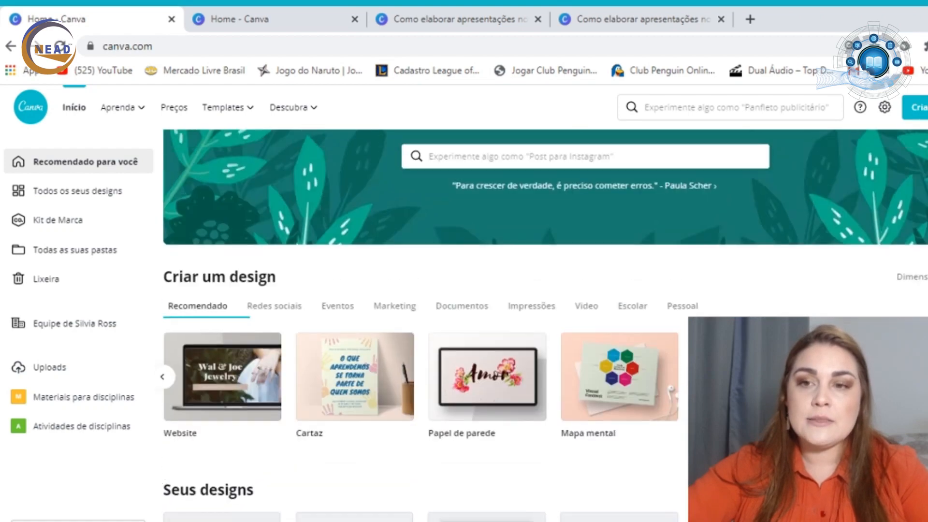
pyautogui.scroll(-6, 464, 309)
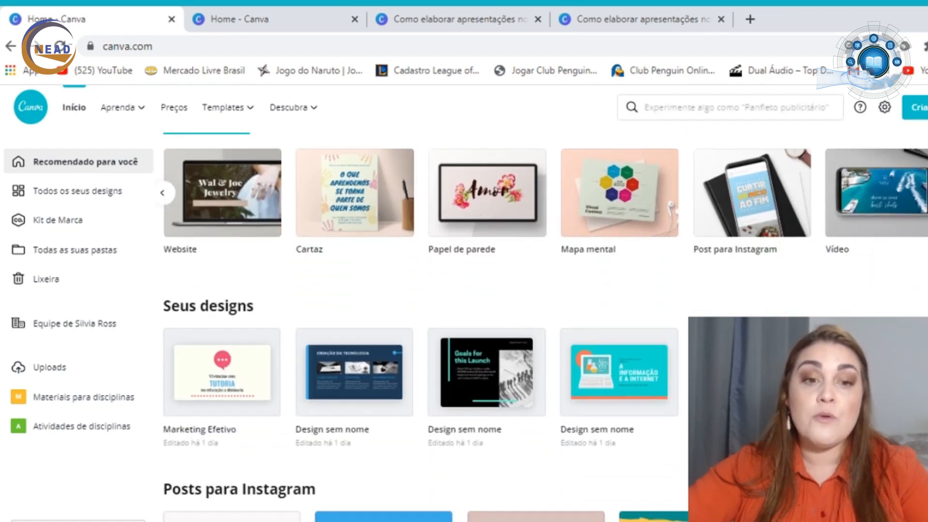
pyautogui.scroll(2, 464, 309)
pyautogui.scroll(-4, 918, 244)
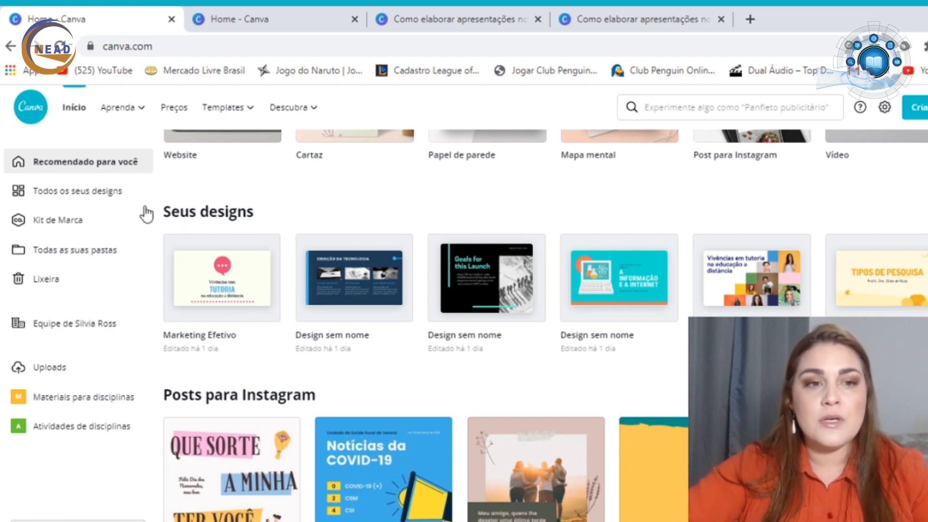
# - Open the Marketing Efetivo presentation from the list of all your designs
pyautogui.click(63, 198)
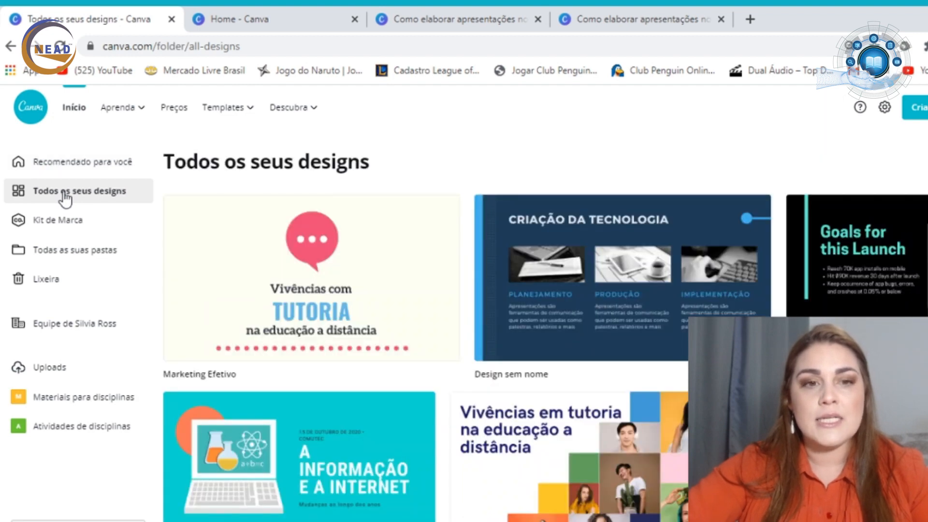
pyautogui.moveTo(390, 282)
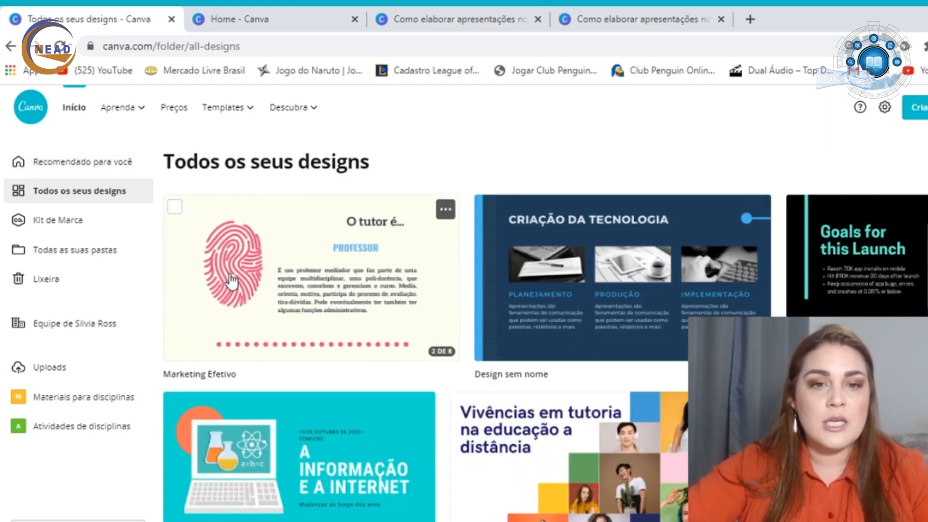
pyautogui.click(272, 304)
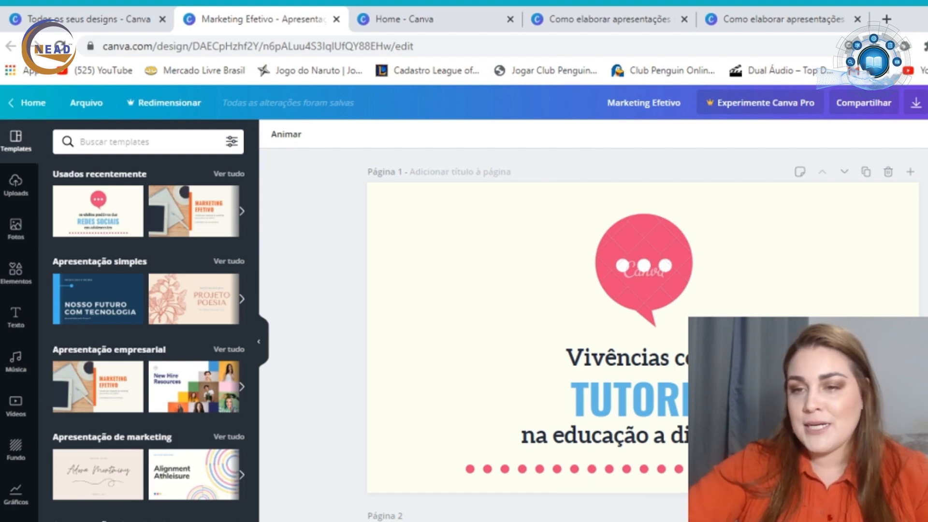
# - Review the pages of the Marketing Efetivo presentation from the cover to page 8, and return to the home page
pyautogui.scroll(-20, 643, 334)
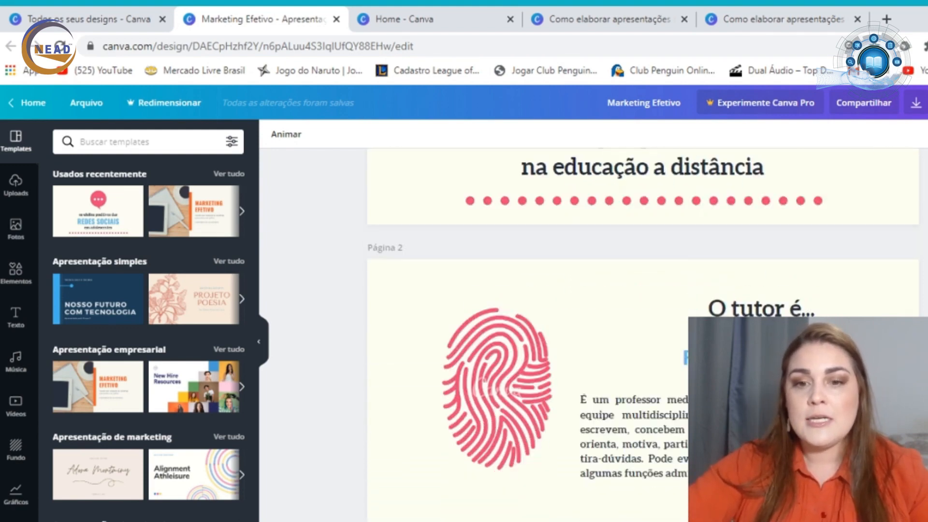
pyautogui.scroll(-20, 643, 333)
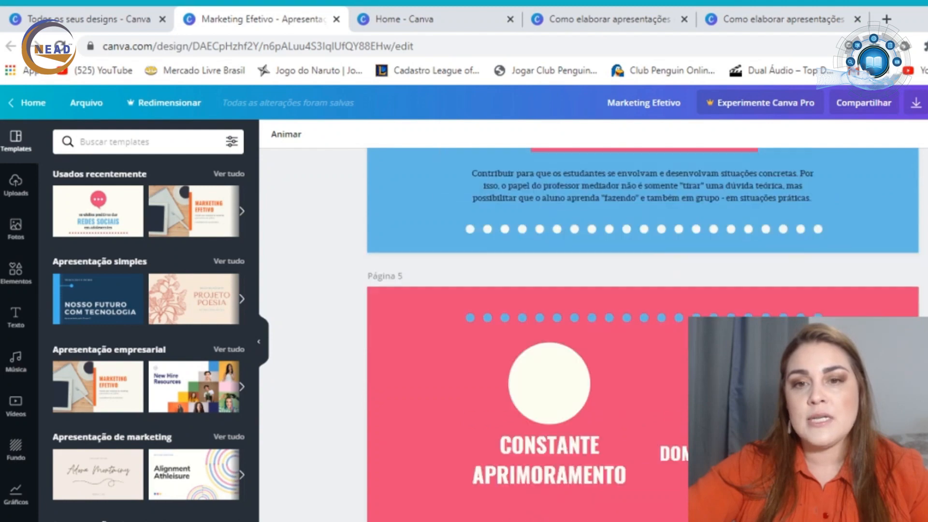
pyautogui.scroll(-10, 643, 333)
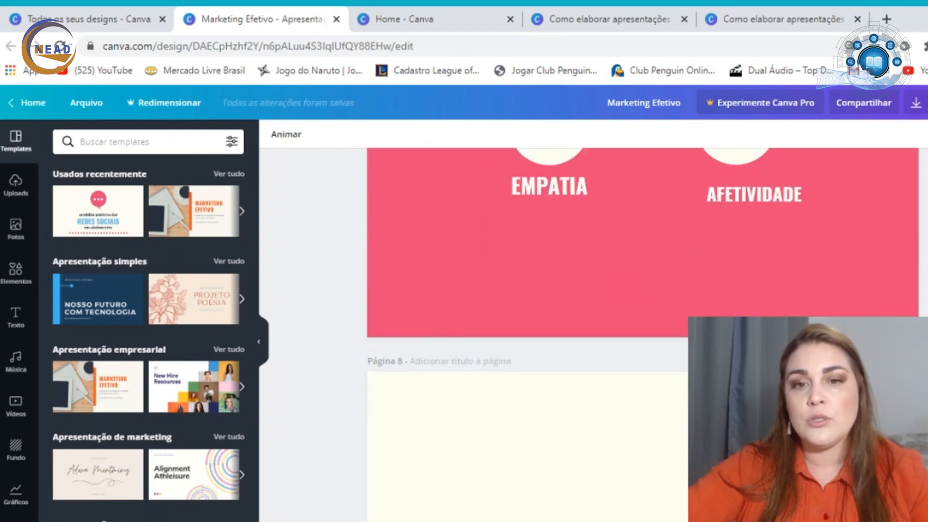
pyautogui.scroll(20, 643, 333)
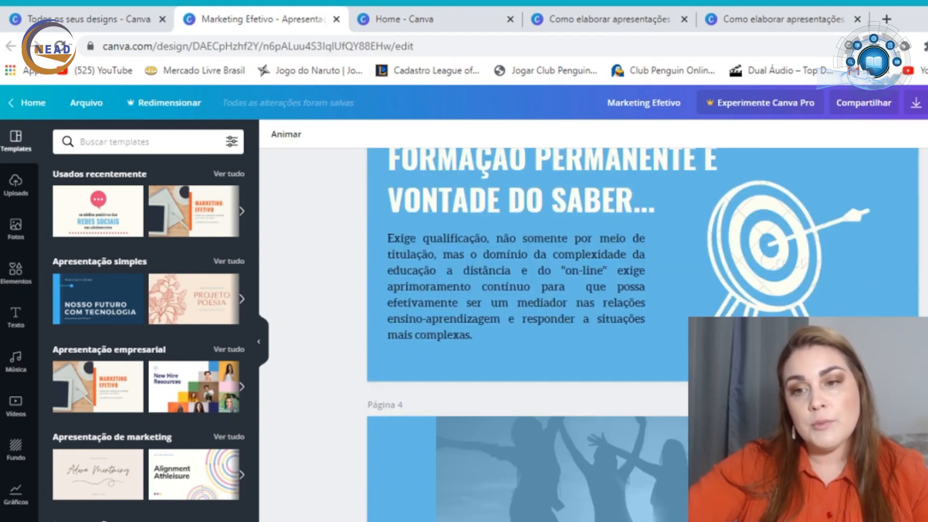
pyautogui.scroll(6, 643, 334)
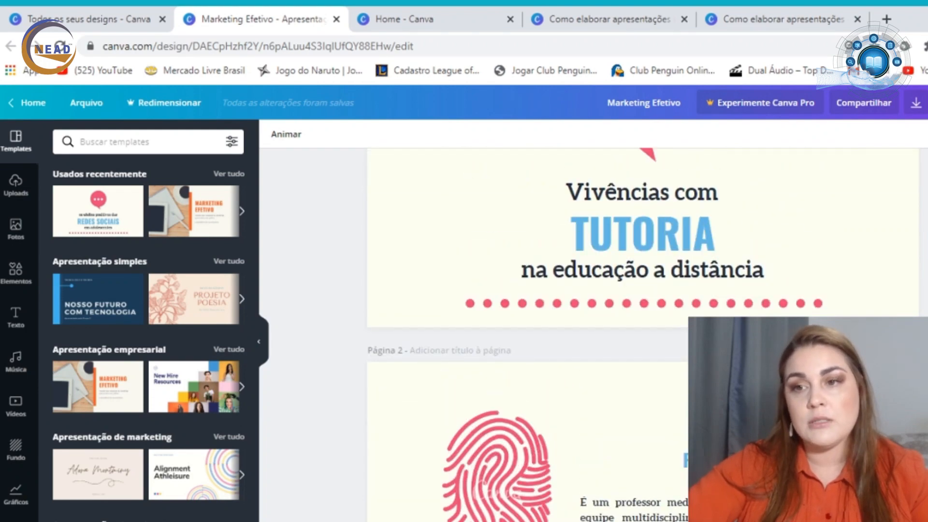
pyautogui.scroll(3, 643, 334)
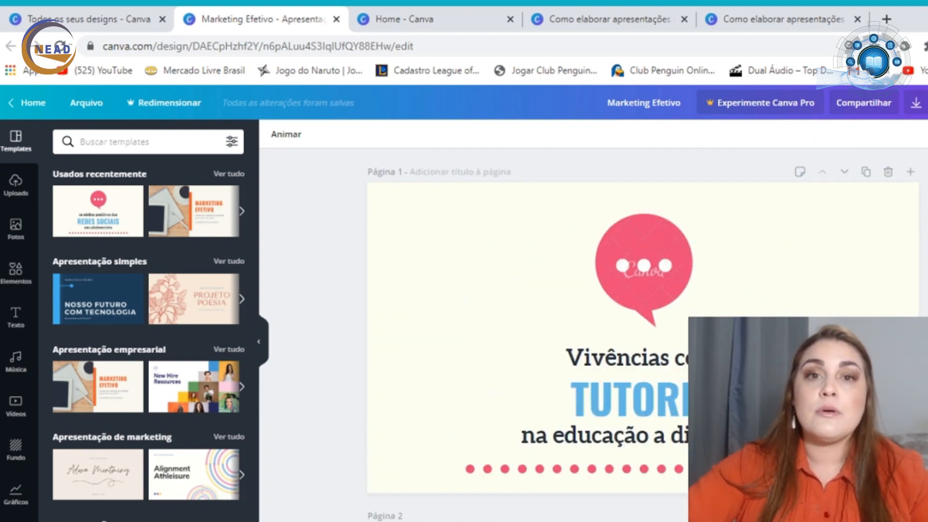
pyautogui.scroll(-15, 643, 334)
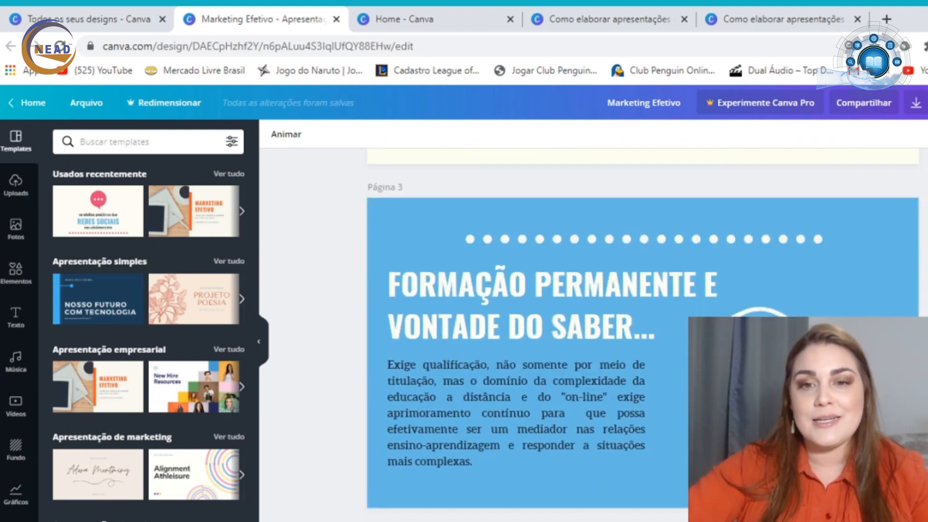
pyautogui.scroll(10, 643, 334)
pyautogui.scroll(7, 643, 334)
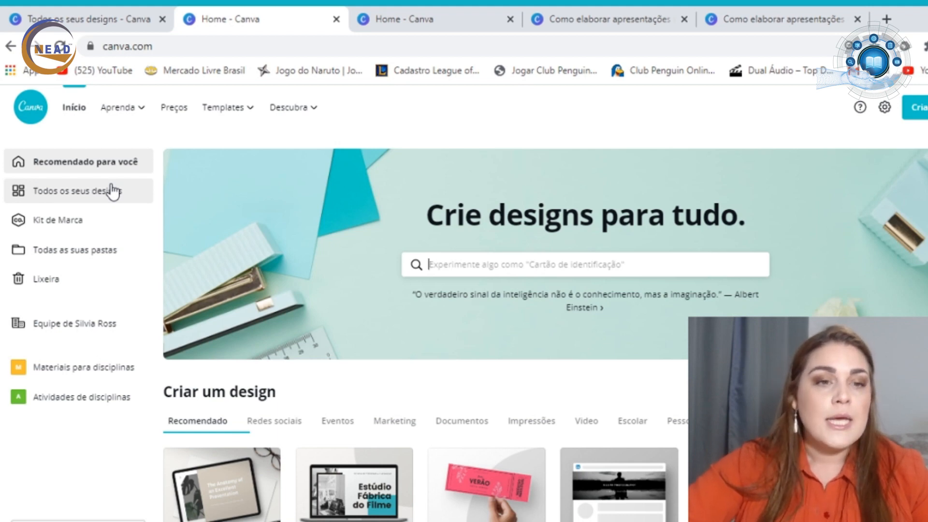
# - Open the Kit de Marca and examine its brand logo, colour and font sections
pyautogui.click(79, 226)
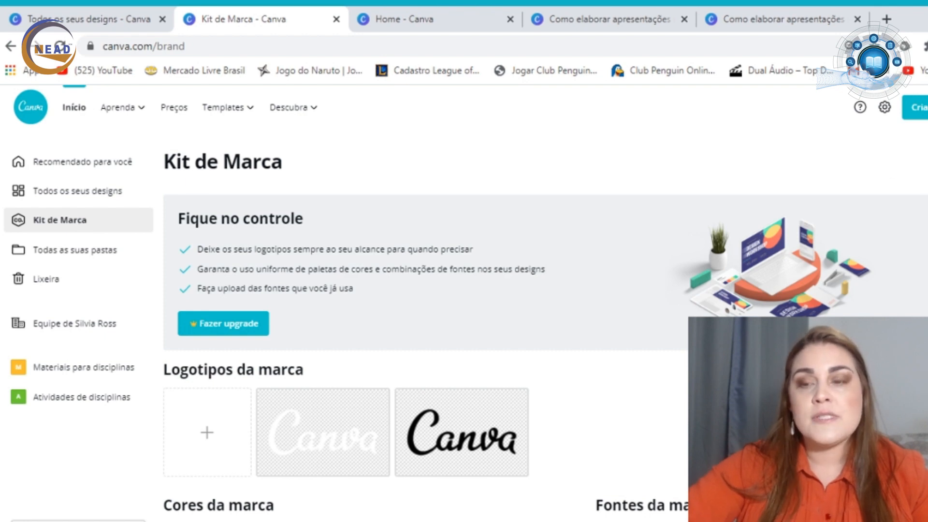
pyautogui.scroll(-3, 545, 319)
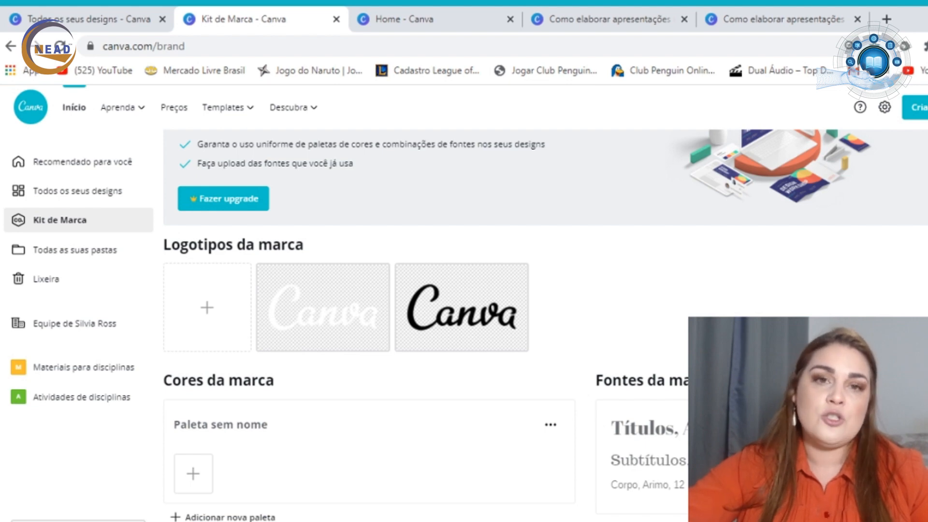
pyautogui.scroll(3, 109, 262)
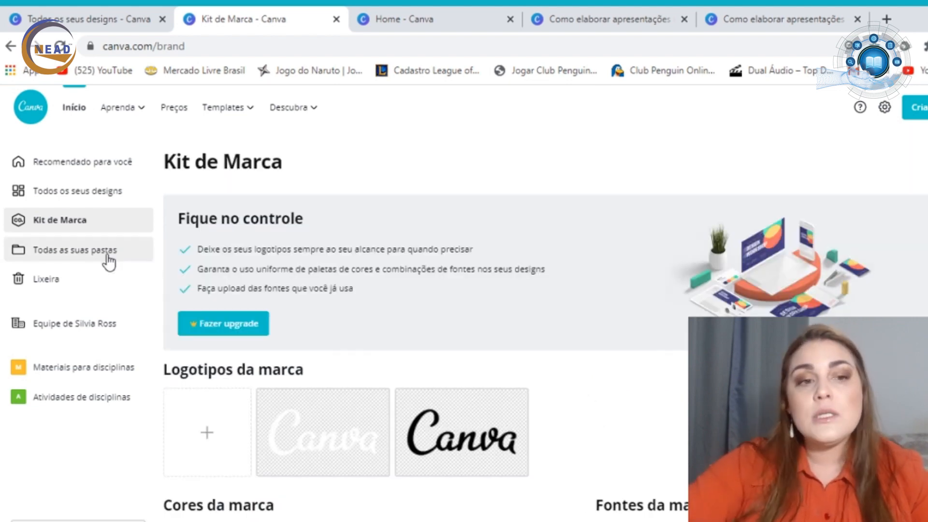
# - Look through the folders overview, including the Compartilhado com você folder, and check the Lixeira
pyautogui.click(108, 259)
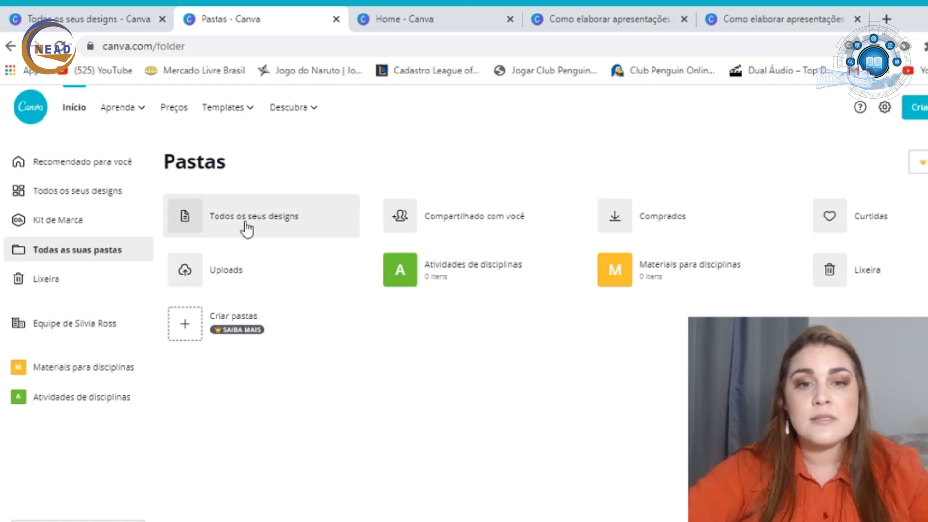
pyautogui.click(473, 222)
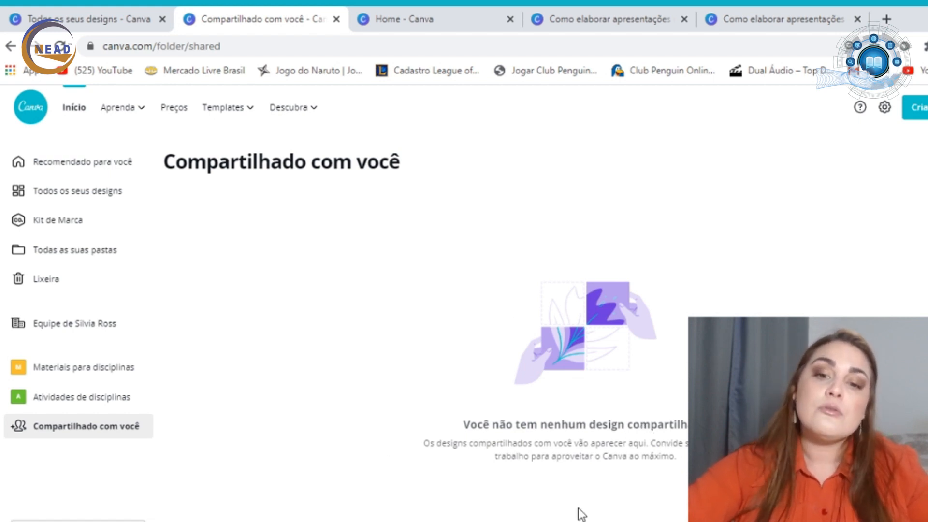
pyautogui.click(8, 51)
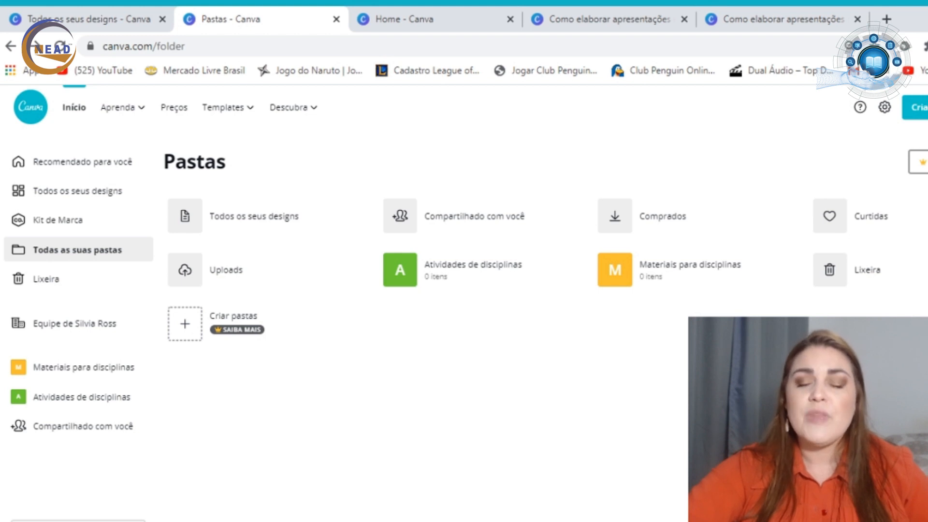
pyautogui.moveTo(738, 299)
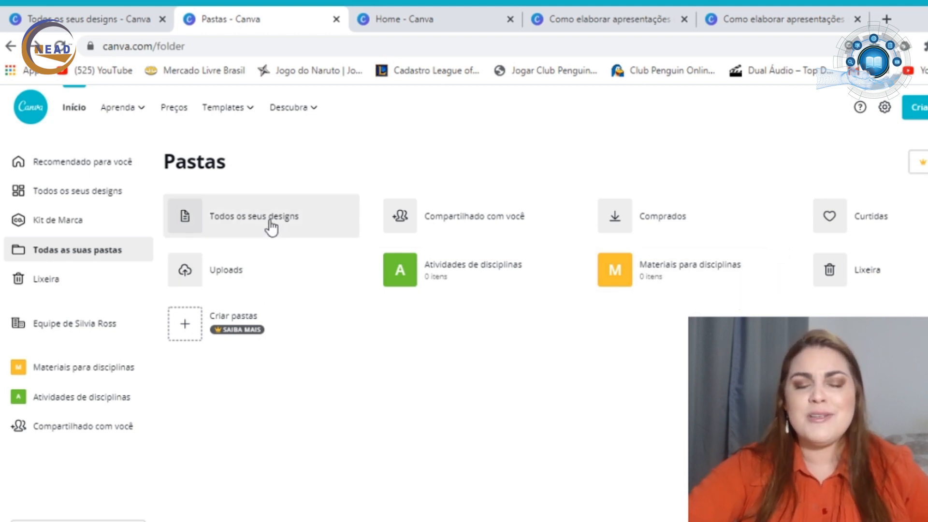
pyautogui.moveTo(397, 258)
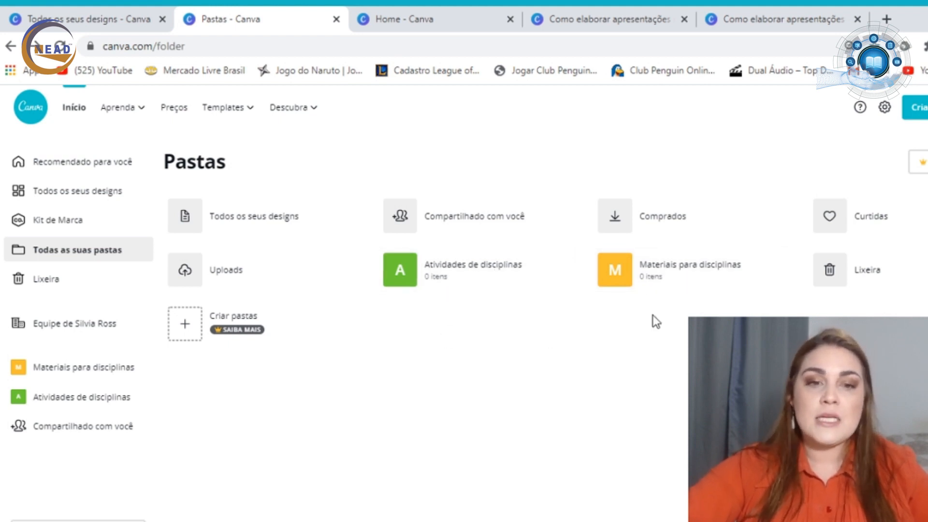
pyautogui.click(73, 291)
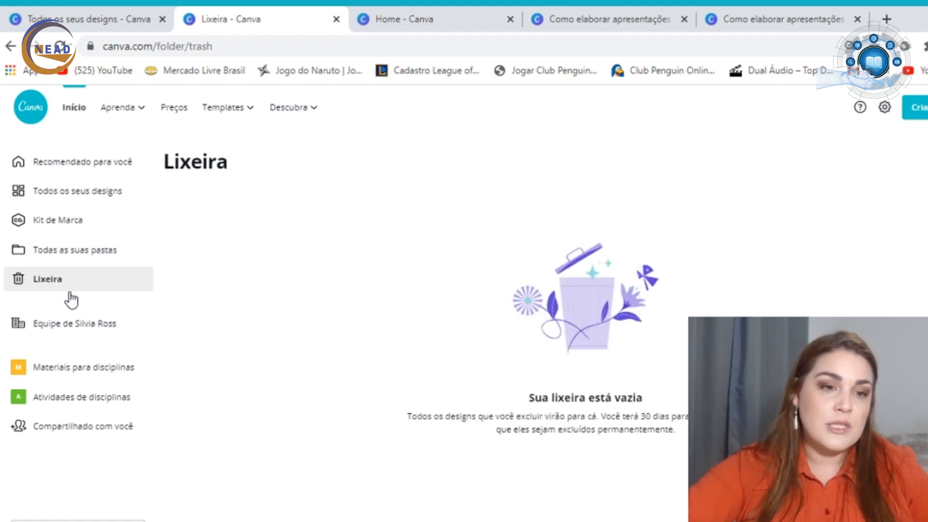
# - Examine the Designs, Pastas, Pessoas and Grupos sections of the team page, and reopen Compartilhado com você
pyautogui.click(100, 337)
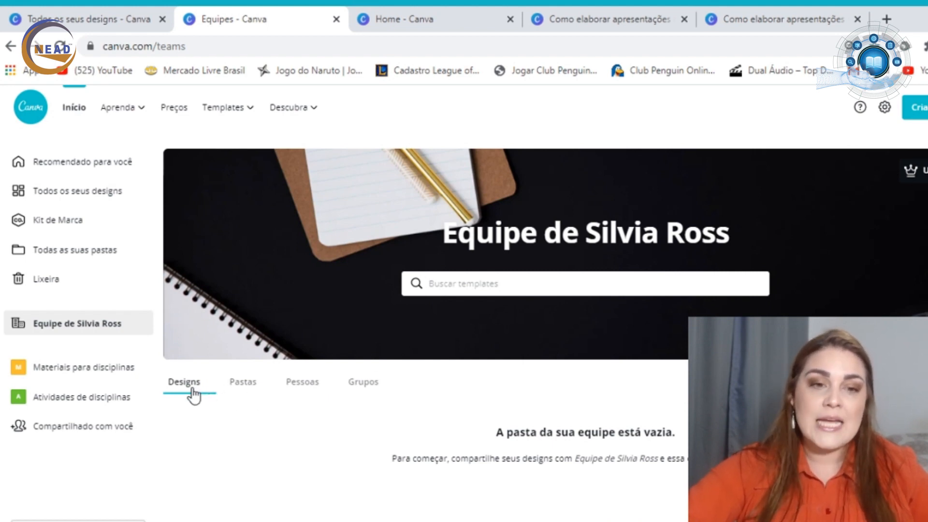
pyautogui.click(245, 390)
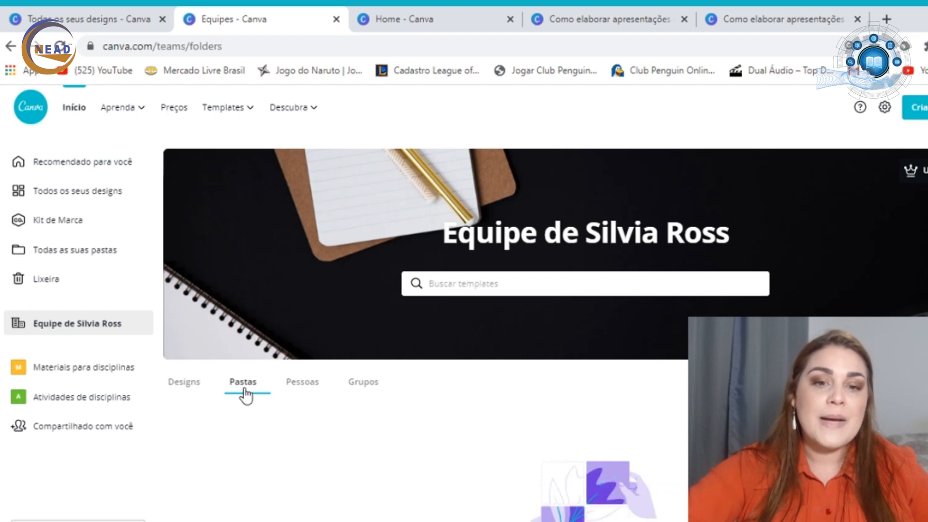
pyautogui.click(292, 396)
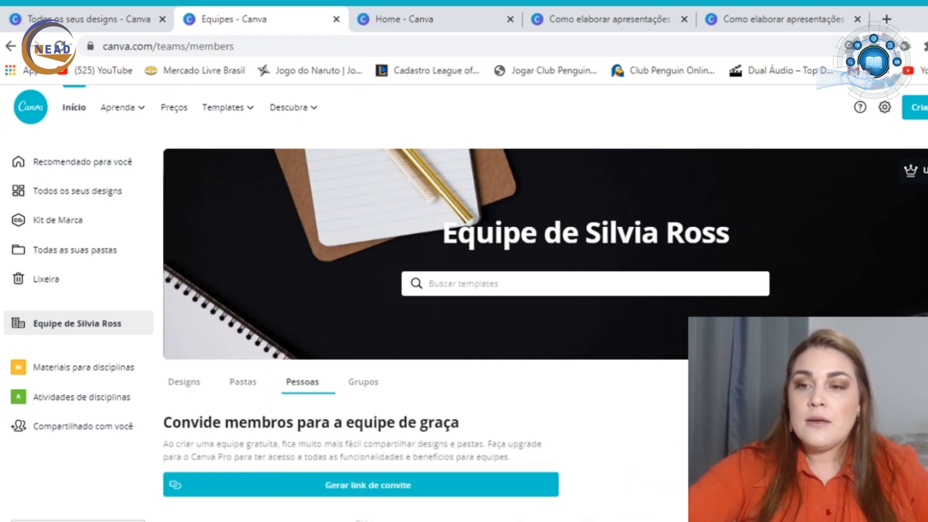
pyautogui.scroll(-4, 687, 197)
pyautogui.click(364, 198)
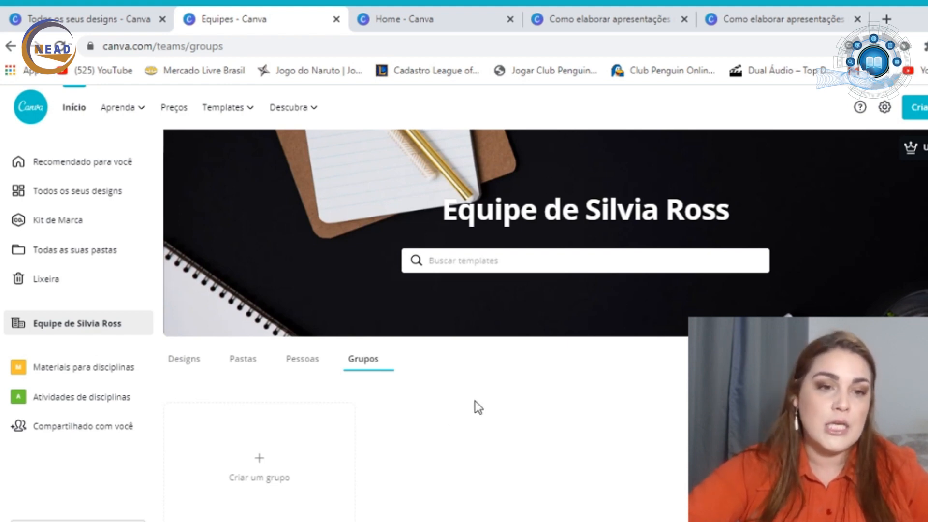
pyautogui.click(20, 442)
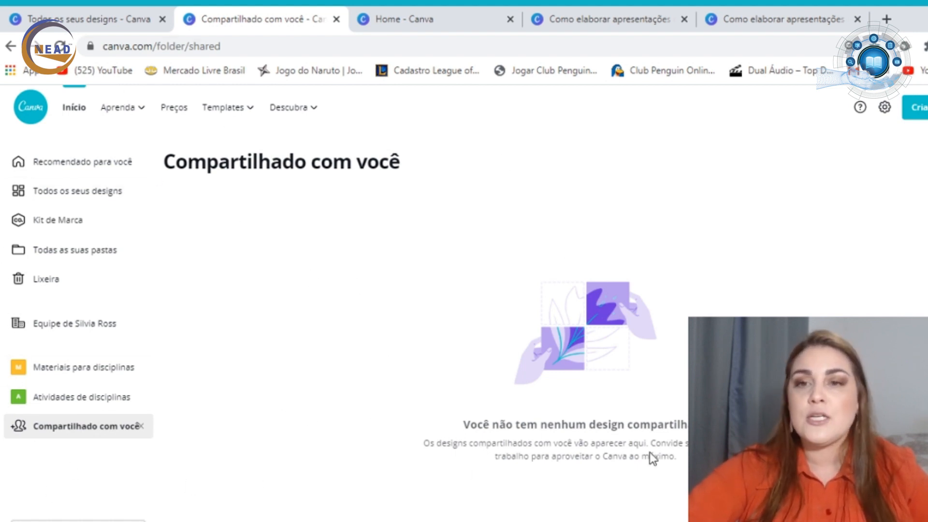
# - Visit the Aprenda blog and view its Educação articles
pyautogui.click(127, 111)
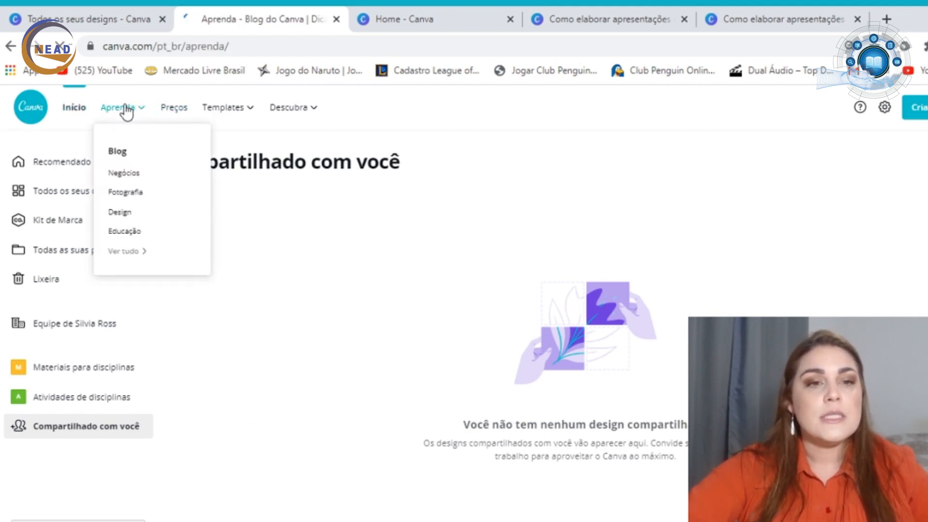
pyautogui.moveTo(124, 123)
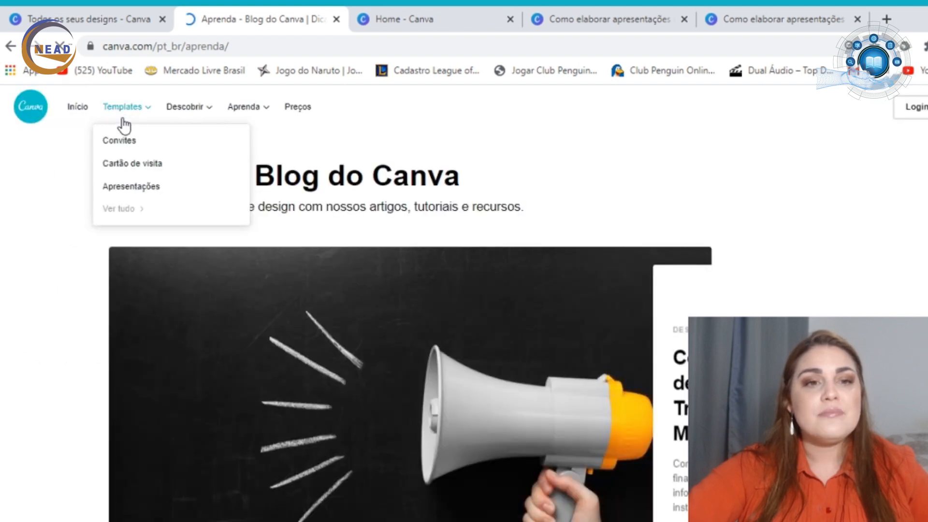
pyautogui.click(10, 47)
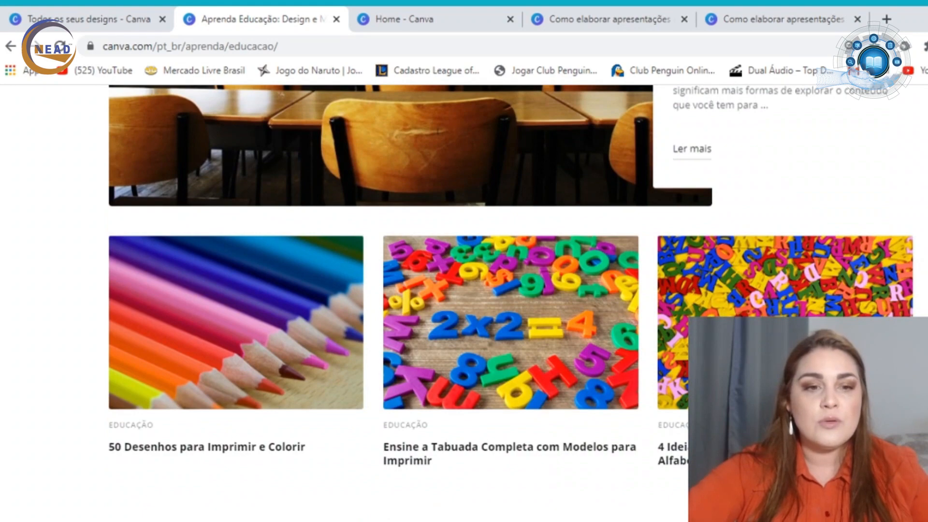
# - Look through the Educação article list down to its end and check the categories under Descobrir
pyautogui.scroll(-12, 464, 303)
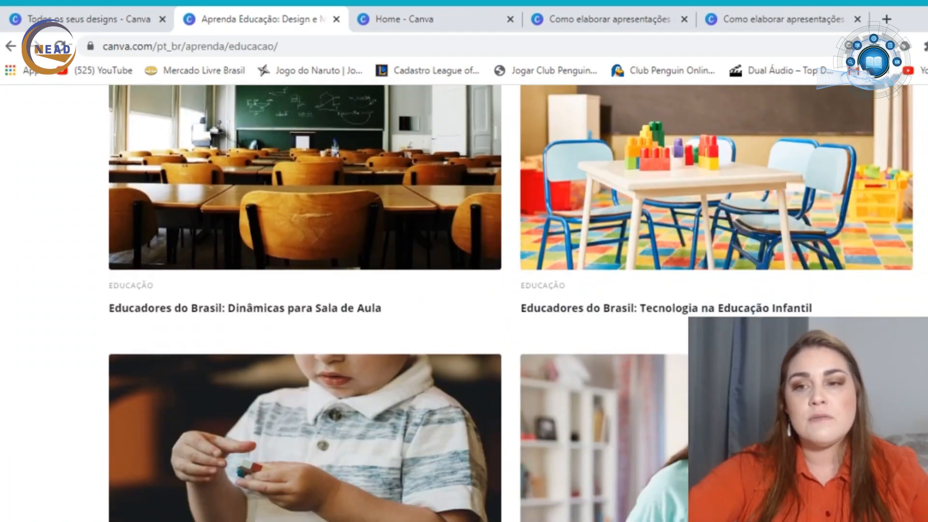
pyautogui.scroll(-10, 464, 303)
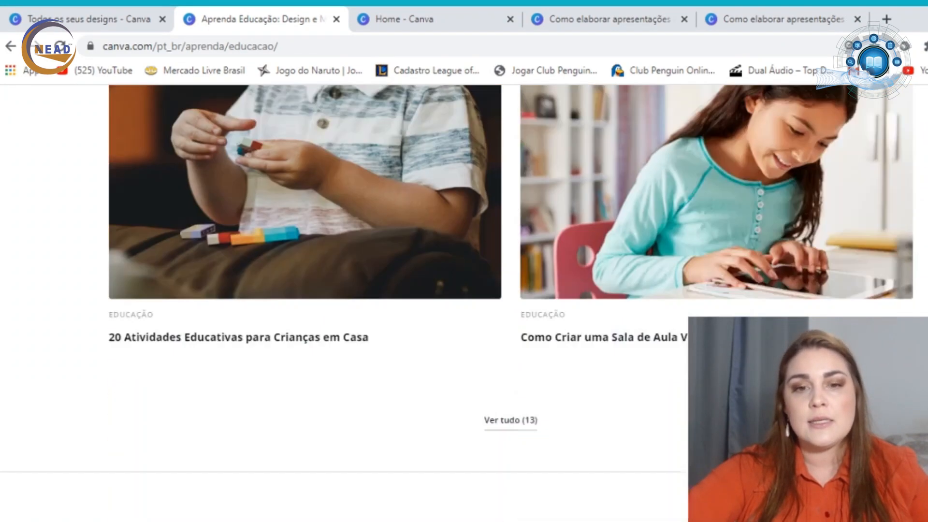
pyautogui.scroll(15, 464, 303)
pyautogui.scroll(5, 464, 303)
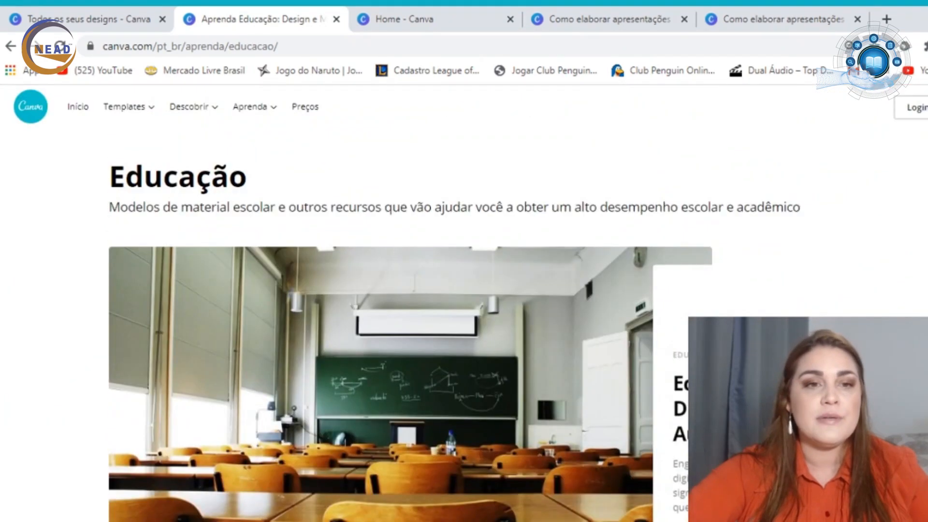
pyautogui.moveTo(145, 115)
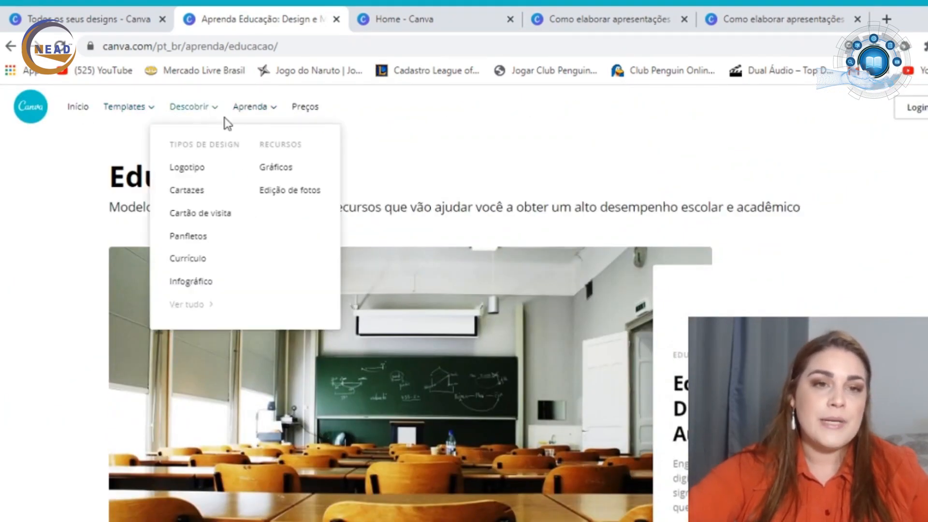
pyautogui.moveTo(272, 122)
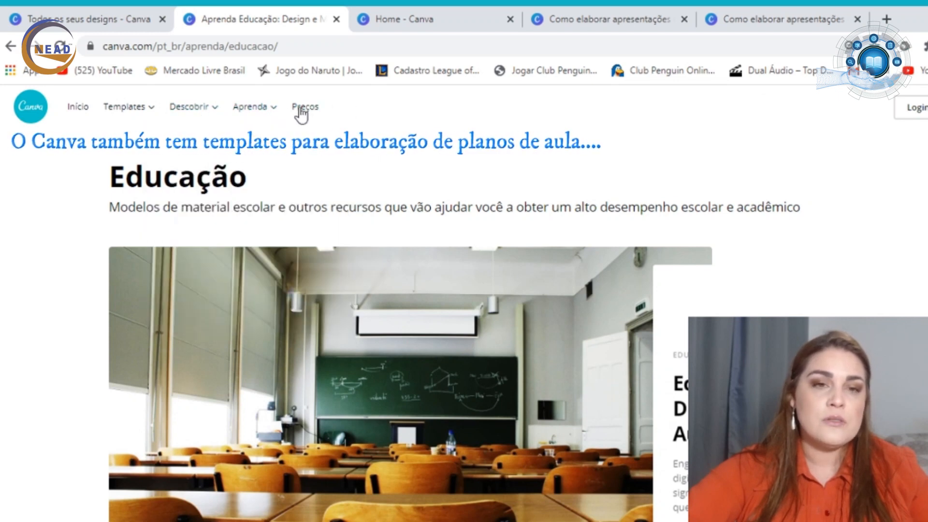
# - Go back to Compartilhado com você, view the Descubra photo, icon and resource categories, and return to the home page
pyautogui.click(8, 47)
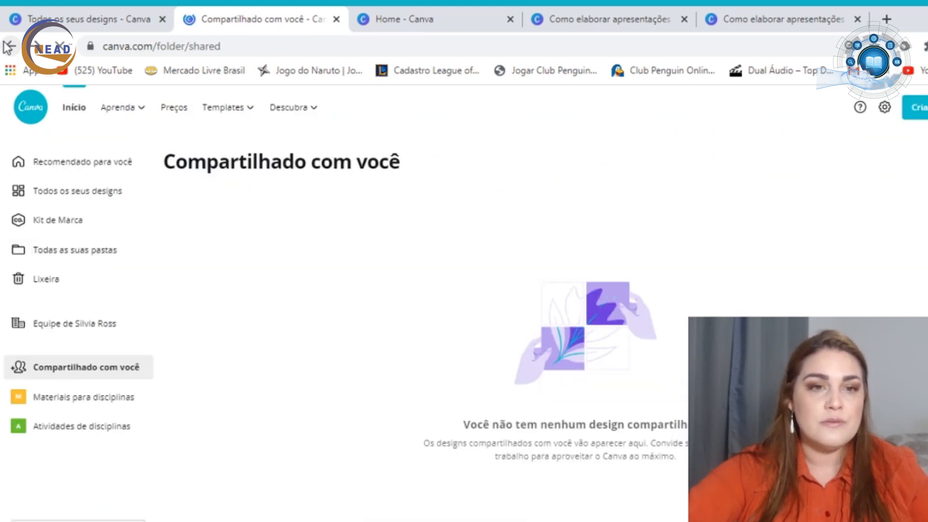
pyautogui.moveTo(288, 107)
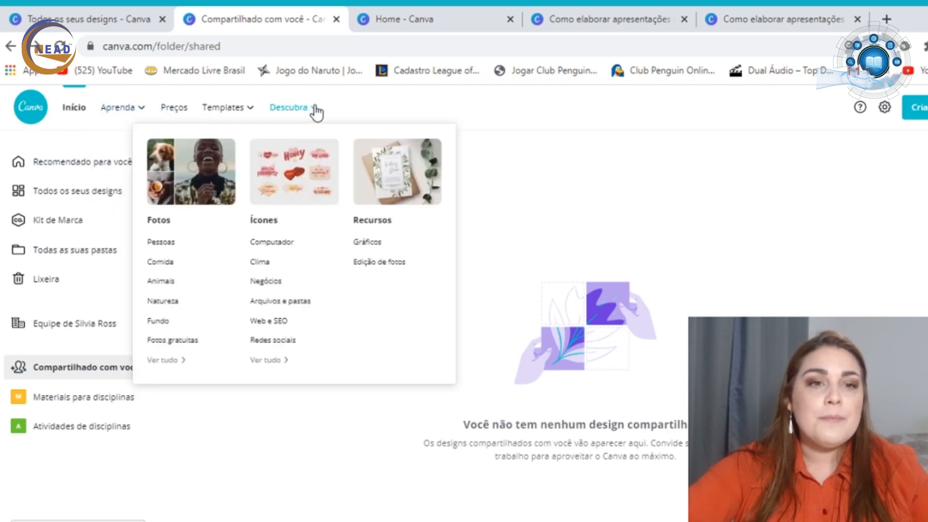
pyautogui.click(84, 111)
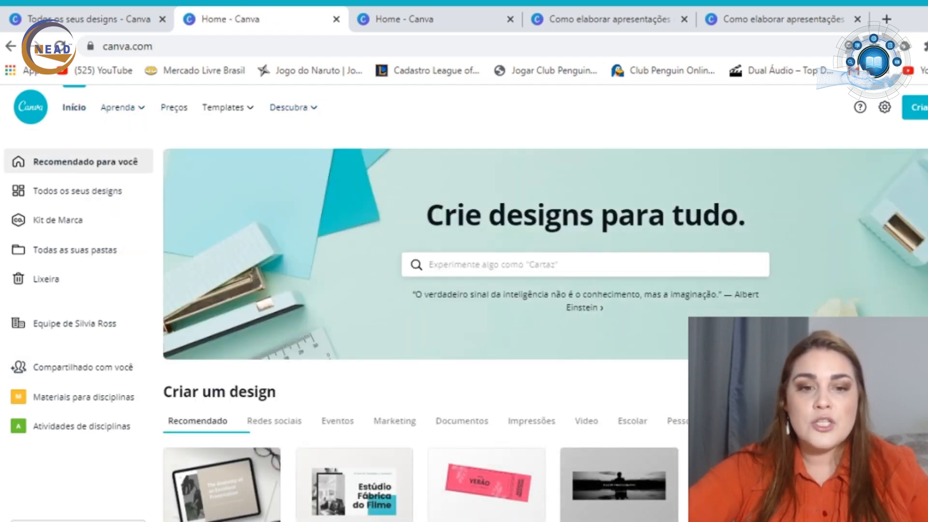
# - Look over the home page's Criar um design, Seus designs, Posts para Instagram and Logotipos sections
pyautogui.scroll(-5, 545, 290)
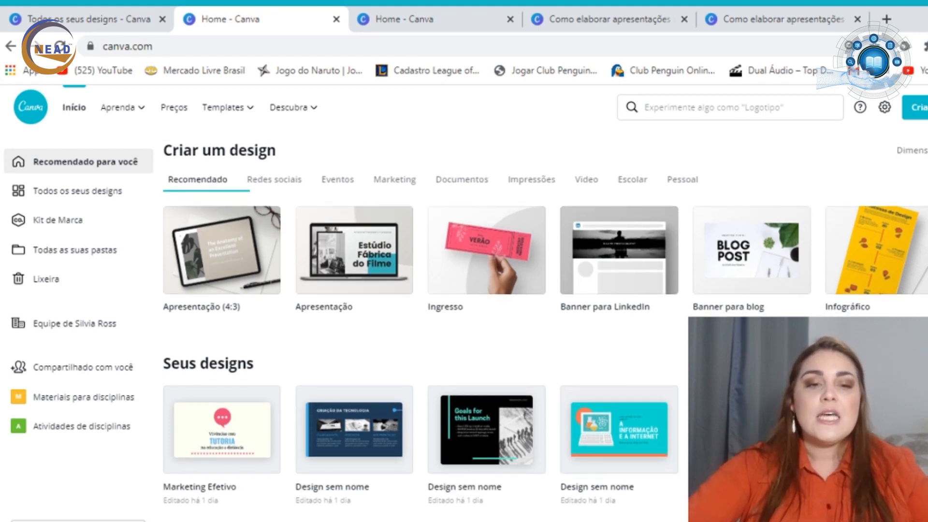
pyautogui.scroll(1, 545, 332)
pyautogui.scroll(-10, 545, 333)
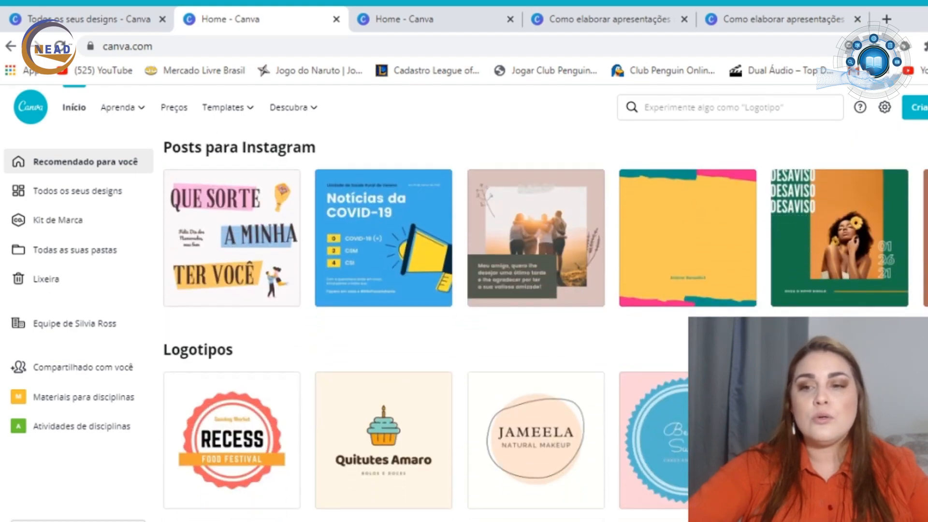
pyautogui.scroll(-2, 545, 333)
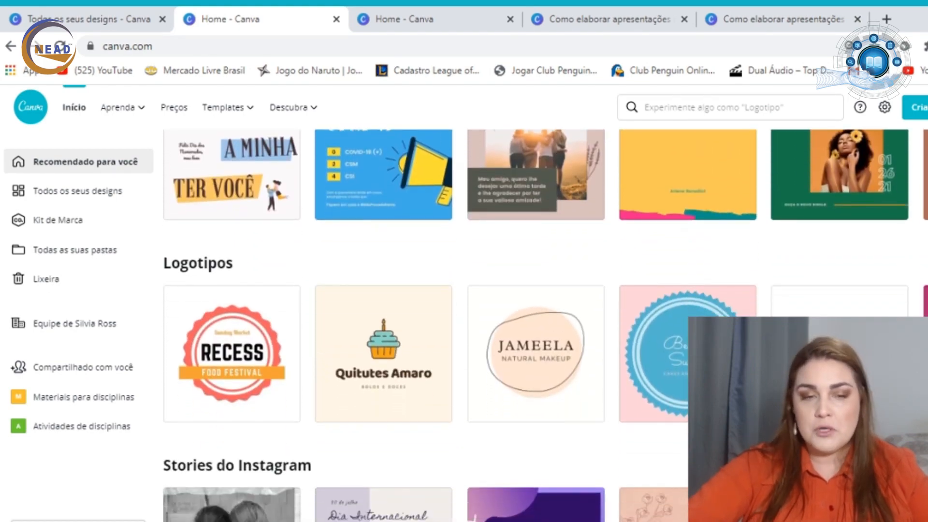
pyautogui.scroll(-3, 545, 333)
pyautogui.scroll(12, 545, 333)
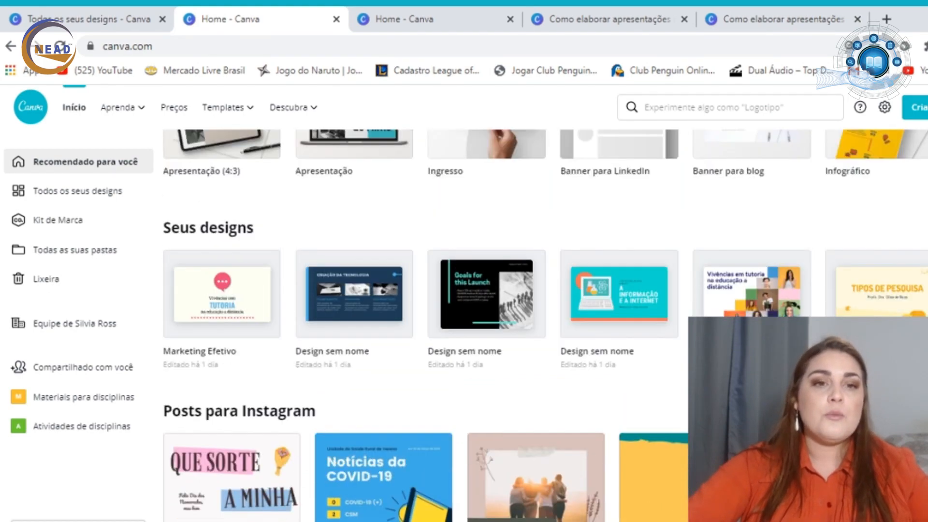
pyautogui.scroll(4, 545, 333)
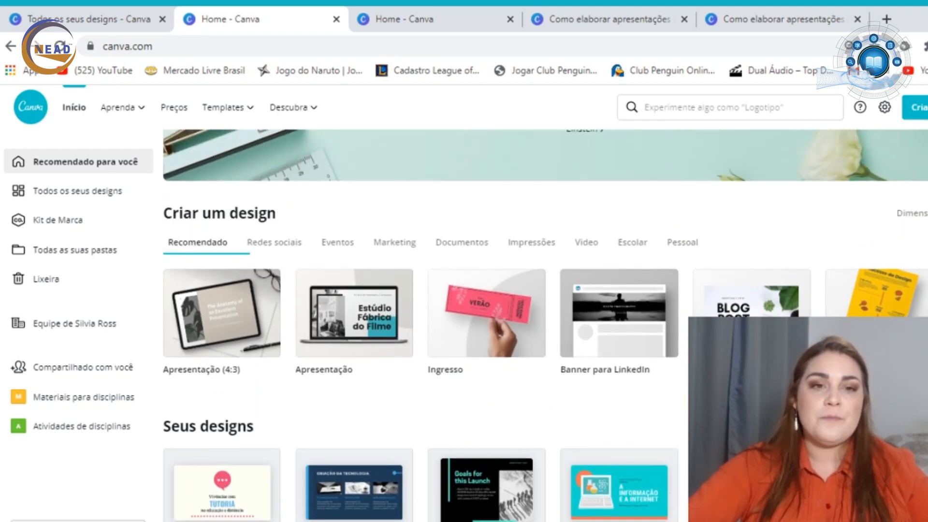
pyautogui.scroll(-1, 545, 332)
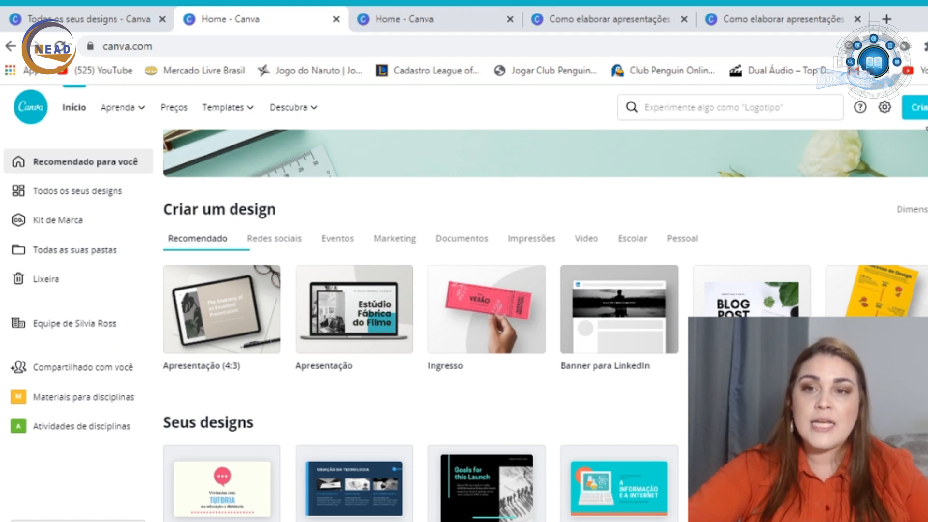
# - Visit the Ajuda help centre page and return to the home page
pyautogui.press('F5')
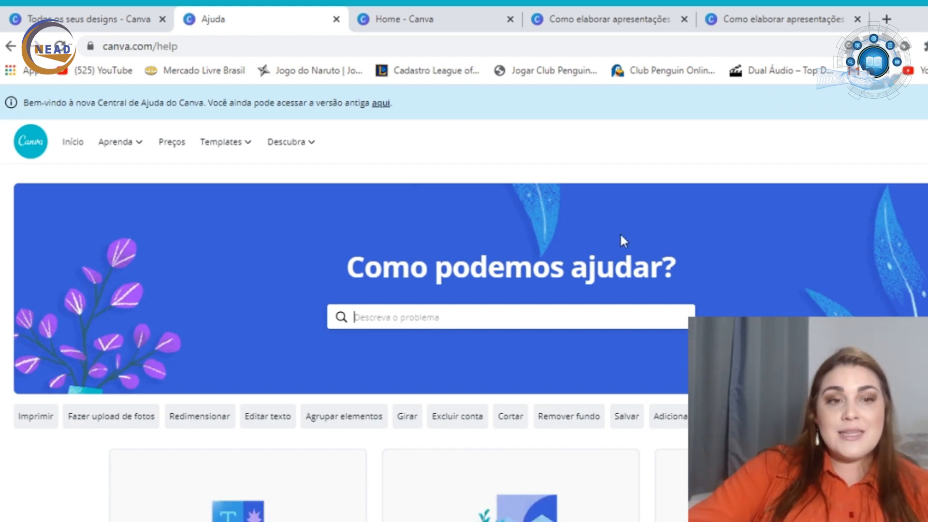
pyautogui.click(77, 143)
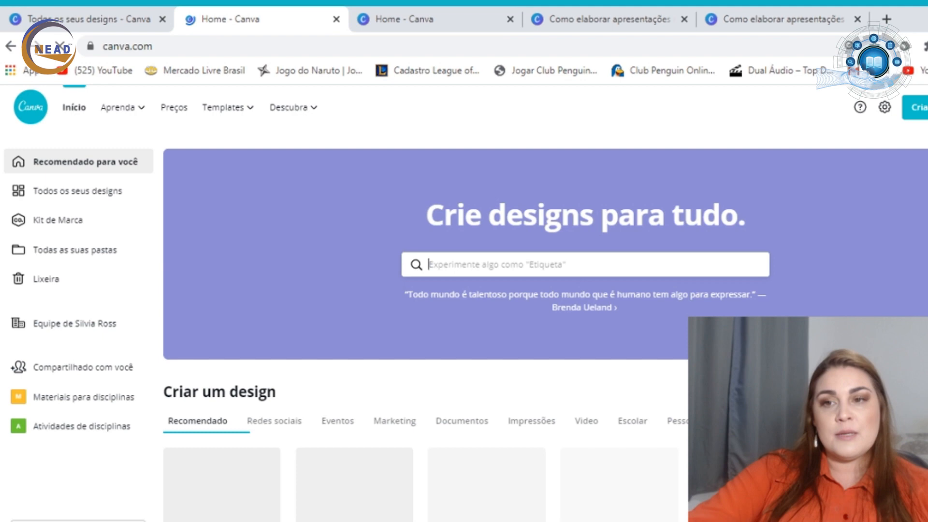
# - Review the home page's Instagram post and logo templates again, and bring the recommended design types into view
pyautogui.scroll(-6, 546, 290)
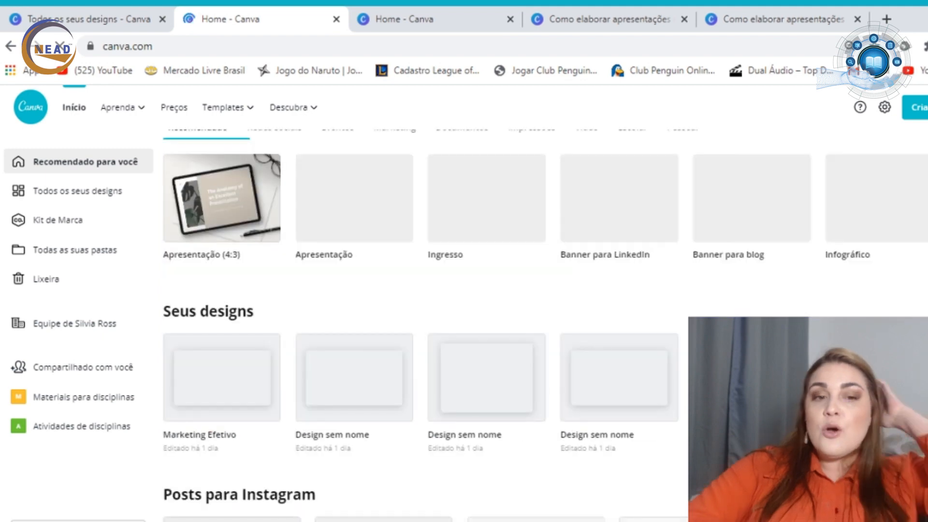
pyautogui.scroll(-6, 545, 324)
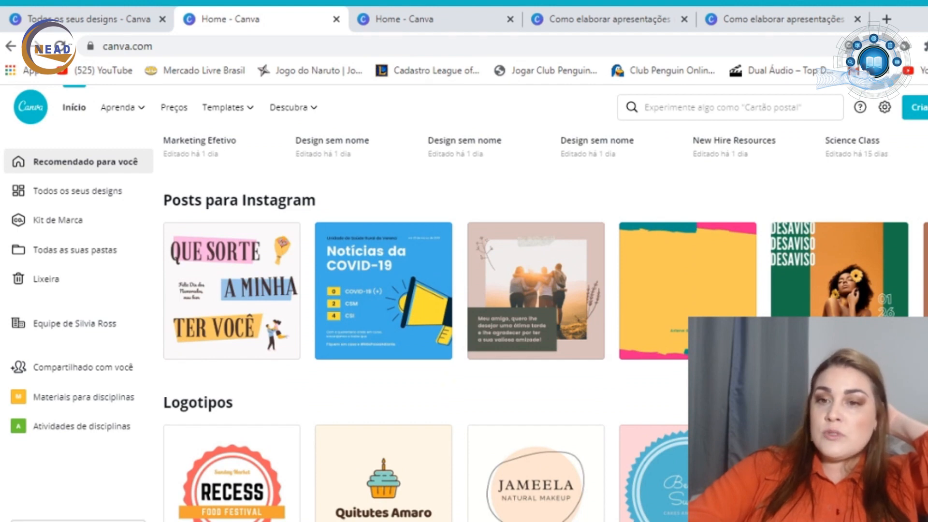
pyautogui.scroll(-1, 545, 324)
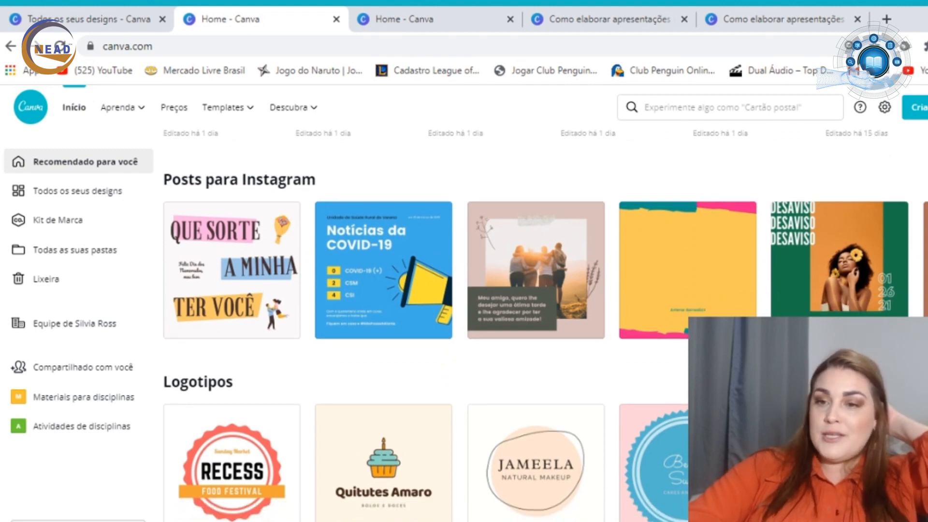
pyautogui.scroll(1, 545, 324)
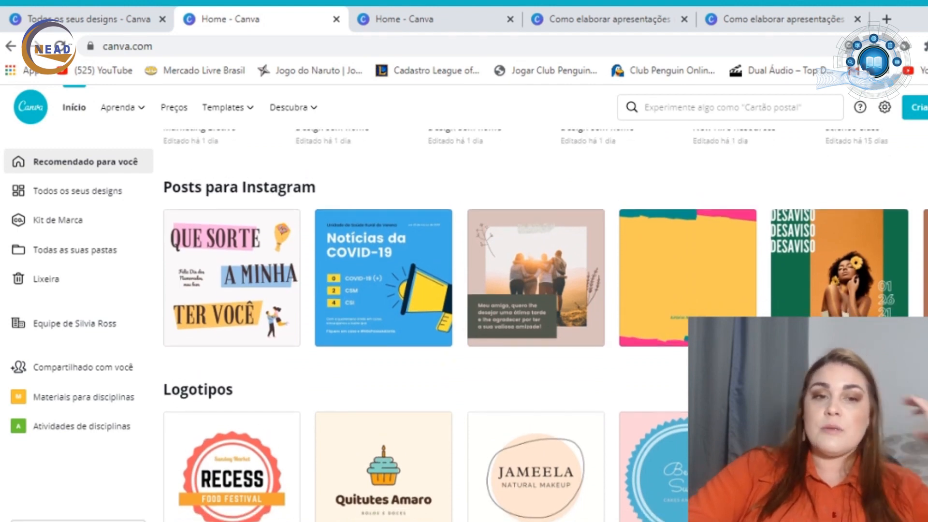
pyautogui.scroll(5, 546, 324)
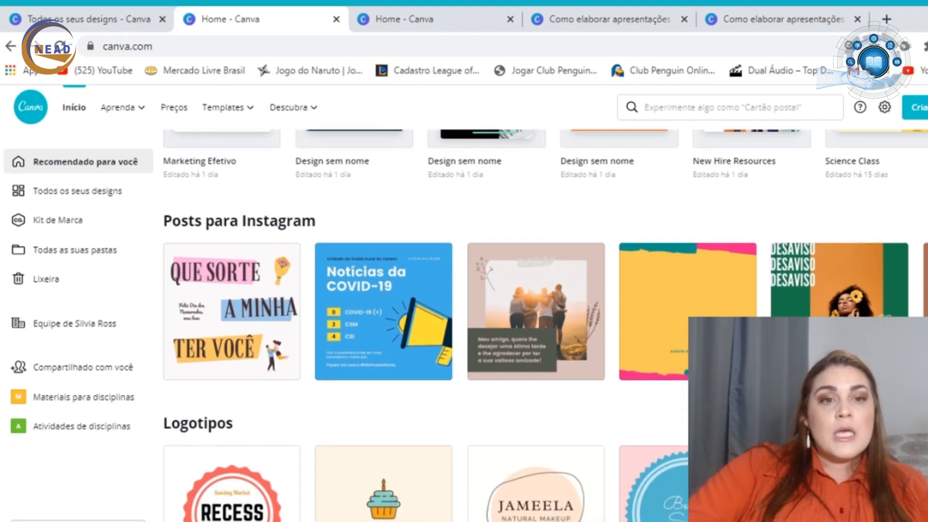
pyautogui.scroll(5, 545, 324)
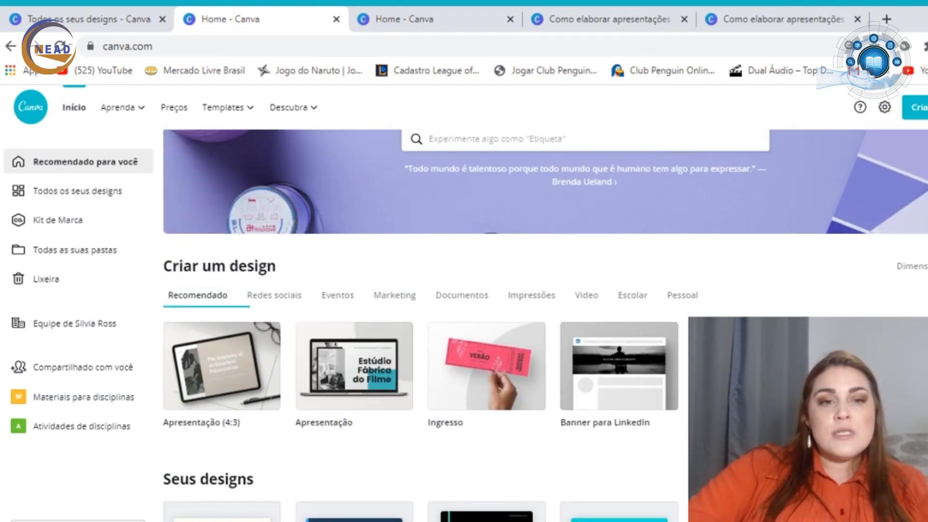
pyautogui.scroll(-1, 545, 324)
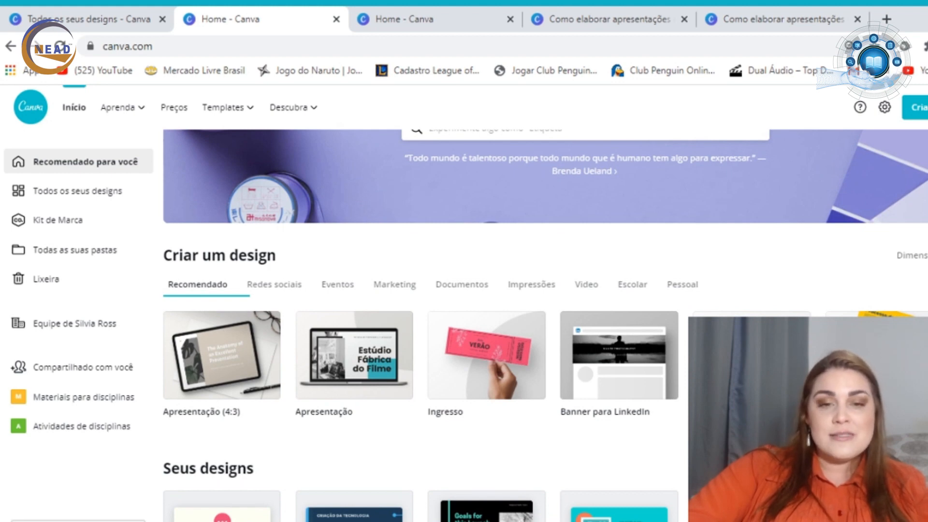
pyautogui.scroll(-1, 546, 324)
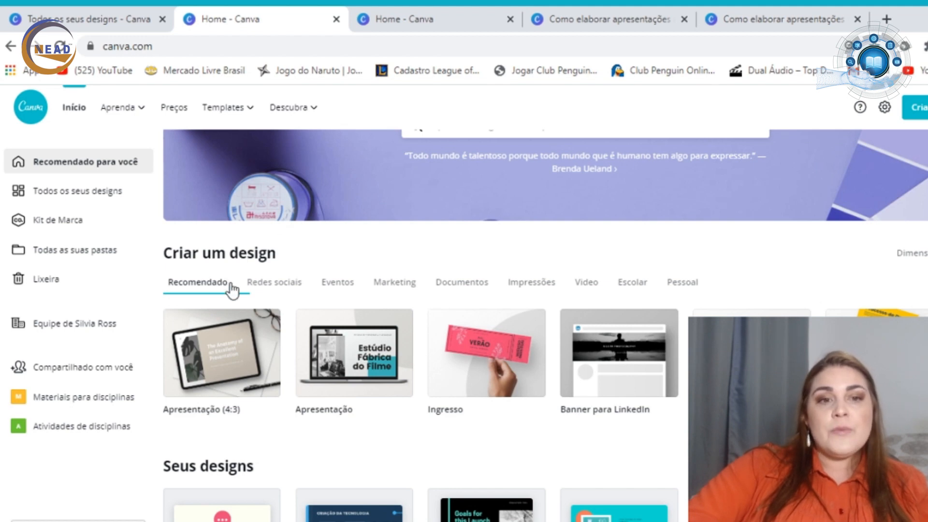
# - Examine the Redes sociais, Eventos, Marketing and Documentos design types under Criar um design, including further Eventos and Documentos formats
pyautogui.click(275, 286)
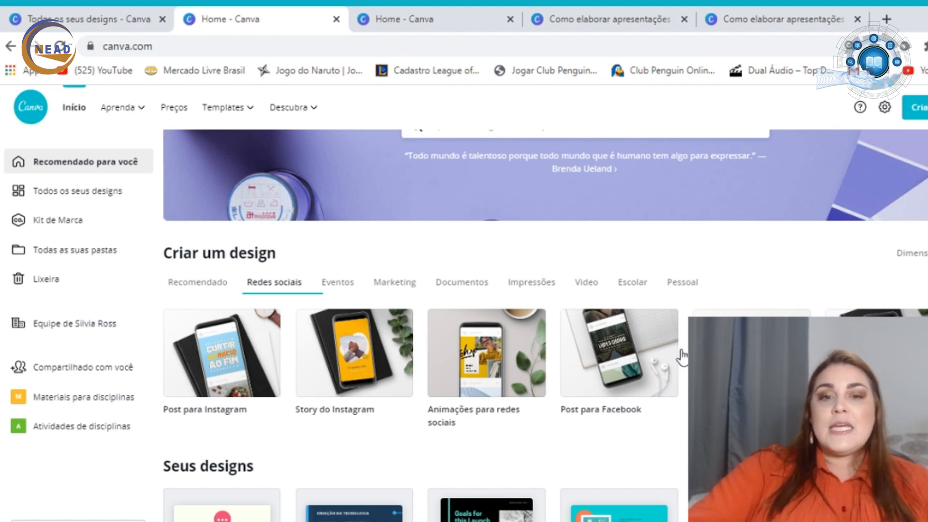
pyautogui.click(351, 291)
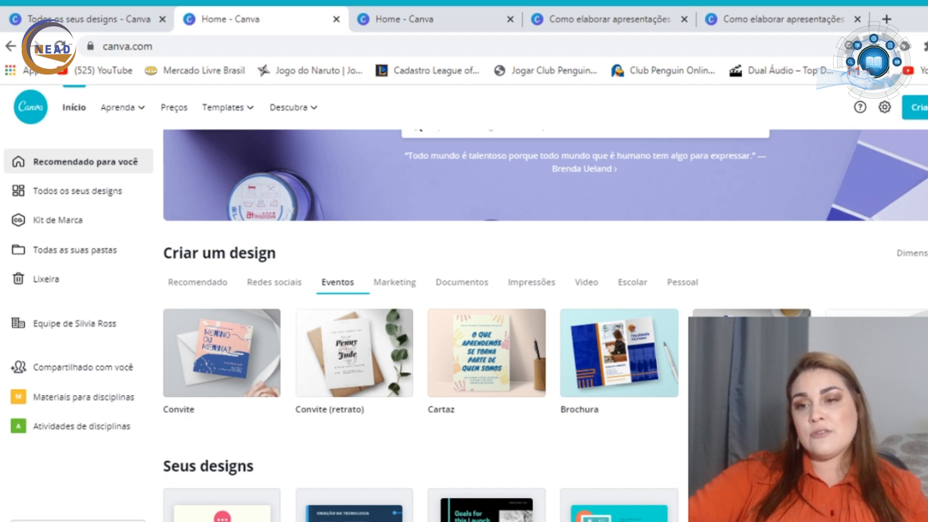
pyautogui.click(924, 353)
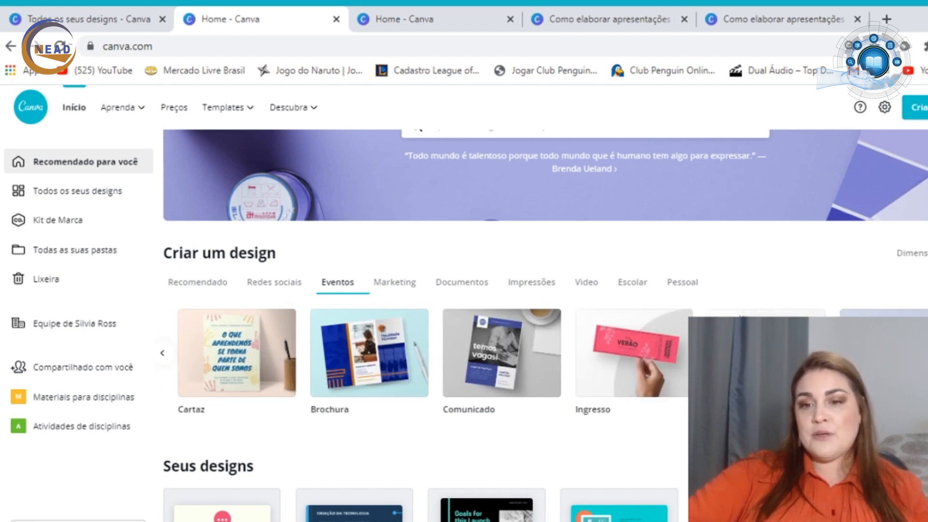
pyautogui.click(397, 284)
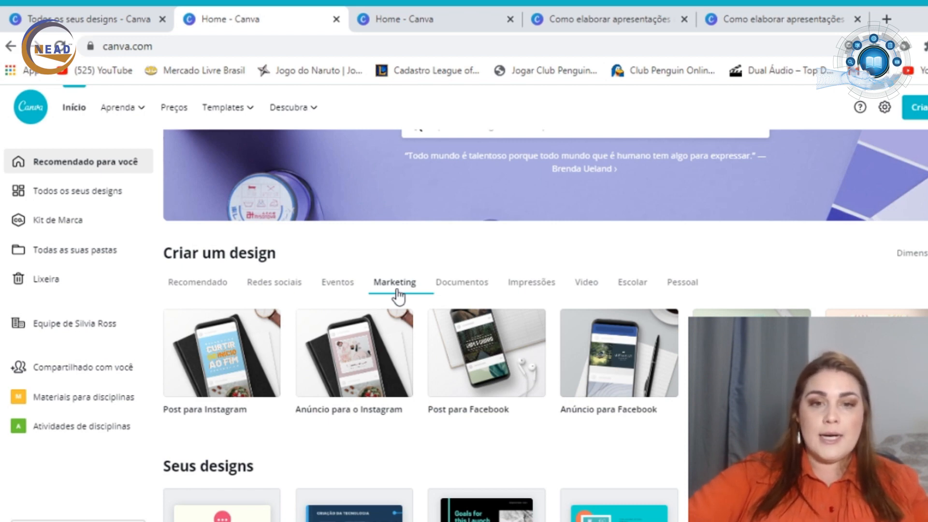
pyautogui.click(450, 286)
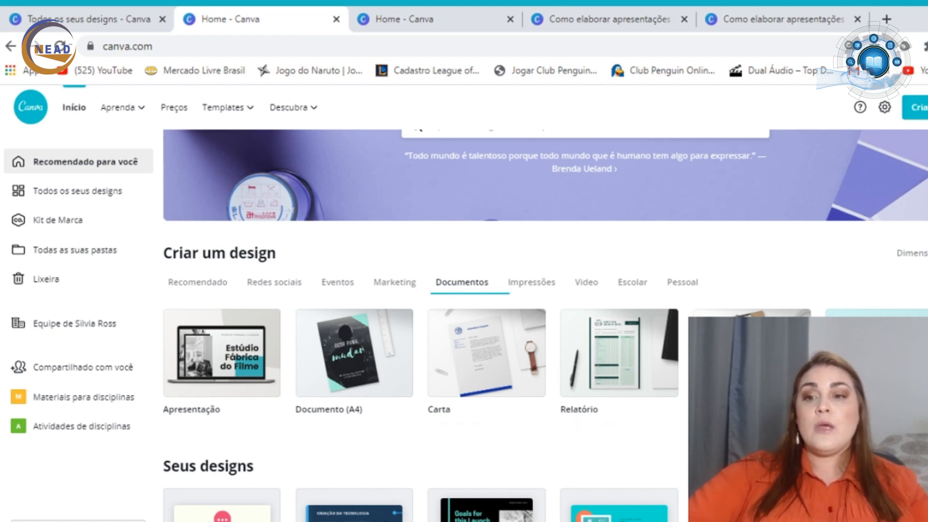
pyautogui.click(926, 353)
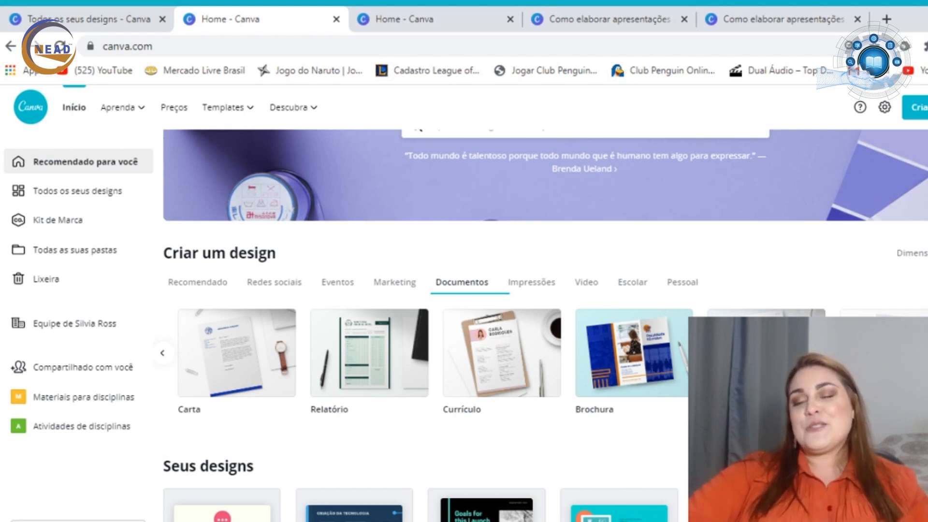
# - Open the full Criar um design page and look through its categories from Vídeo down to Educação and Marketing
pyautogui.click(37, 46)
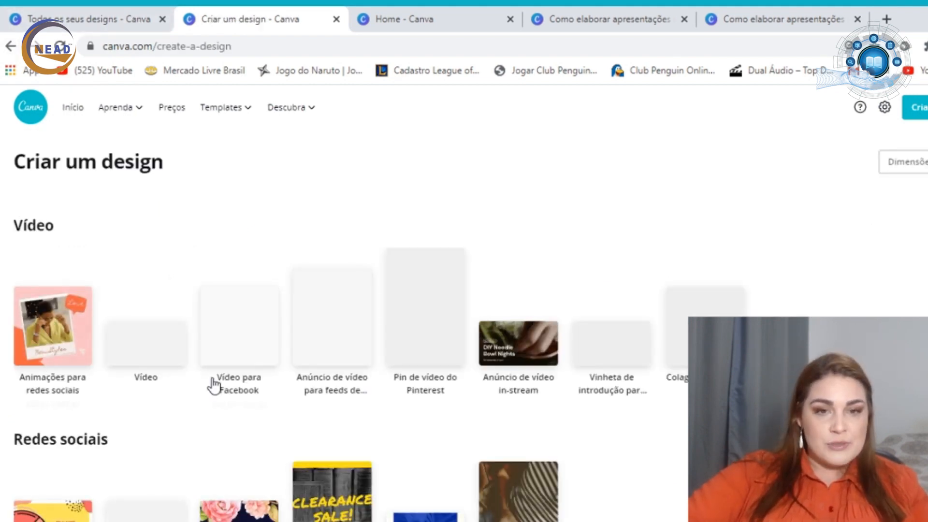
pyautogui.scroll(-1, 464, 328)
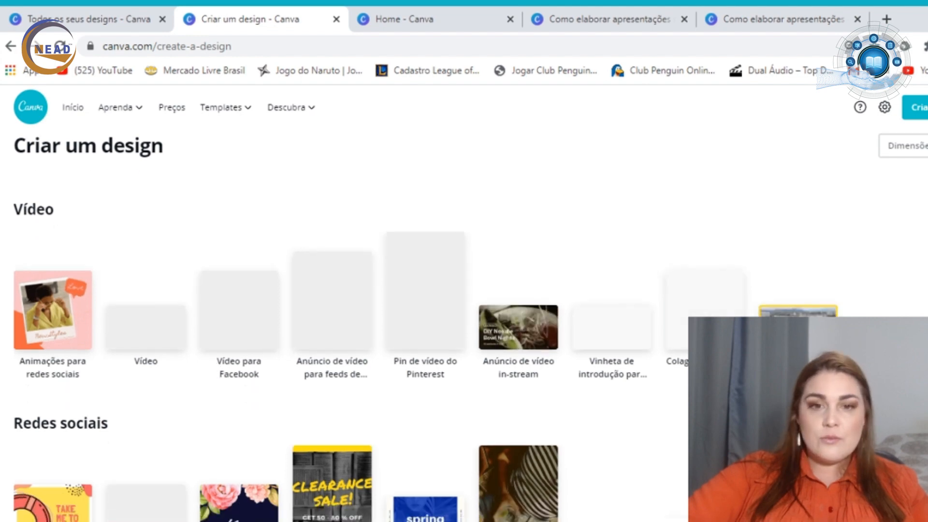
pyautogui.scroll(-2, 464, 329)
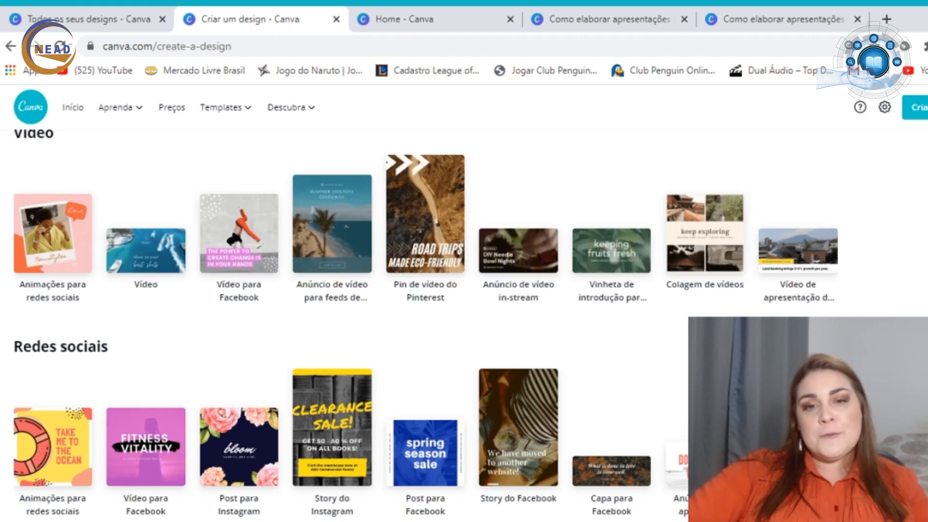
pyautogui.scroll(-2, 464, 328)
pyautogui.scroll(-9, 464, 329)
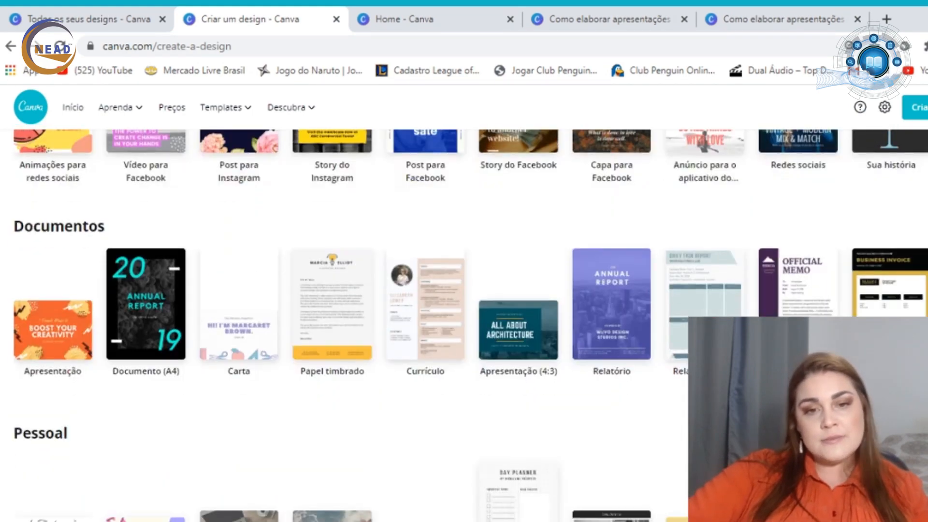
pyautogui.scroll(-9, 464, 329)
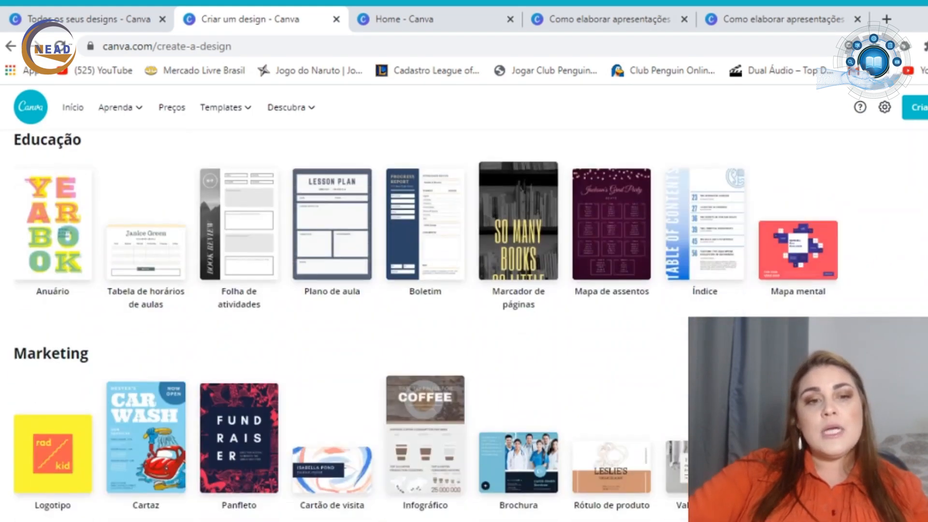
# - Look through the Educação, Marketing, Eventos and Anúncios categories on the Criar um design page and return to the home page
pyautogui.scroll(8, 464, 329)
pyautogui.scroll(-4, 464, 328)
pyautogui.scroll(-1, 464, 328)
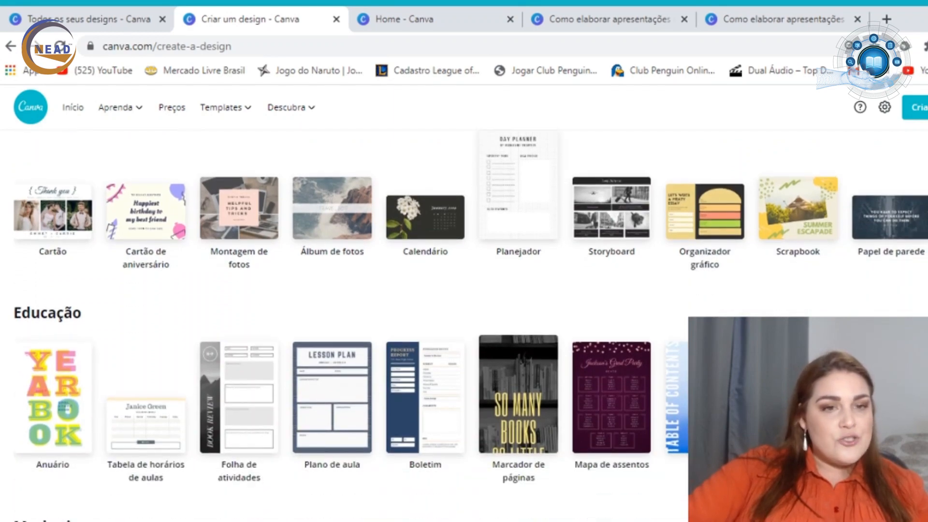
pyautogui.scroll(-4, 464, 329)
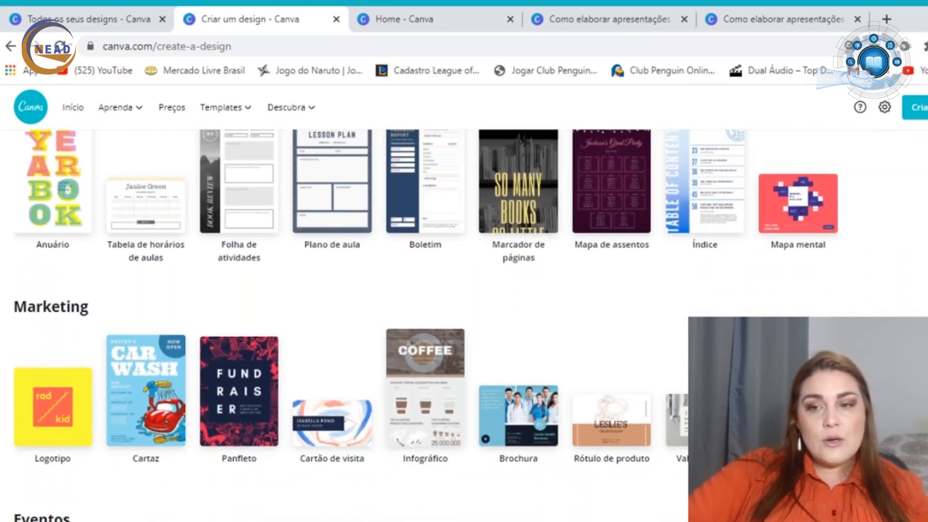
pyautogui.scroll(-7, 464, 328)
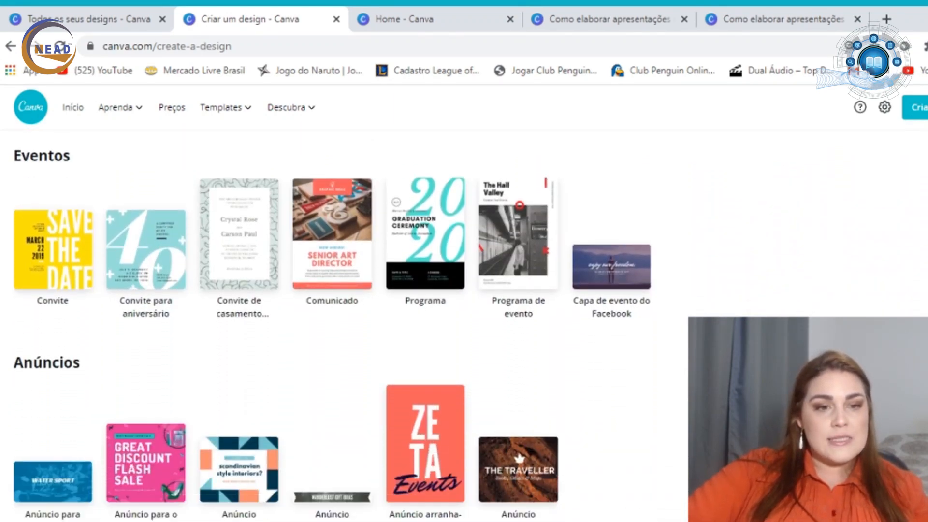
pyautogui.scroll(15, 464, 329)
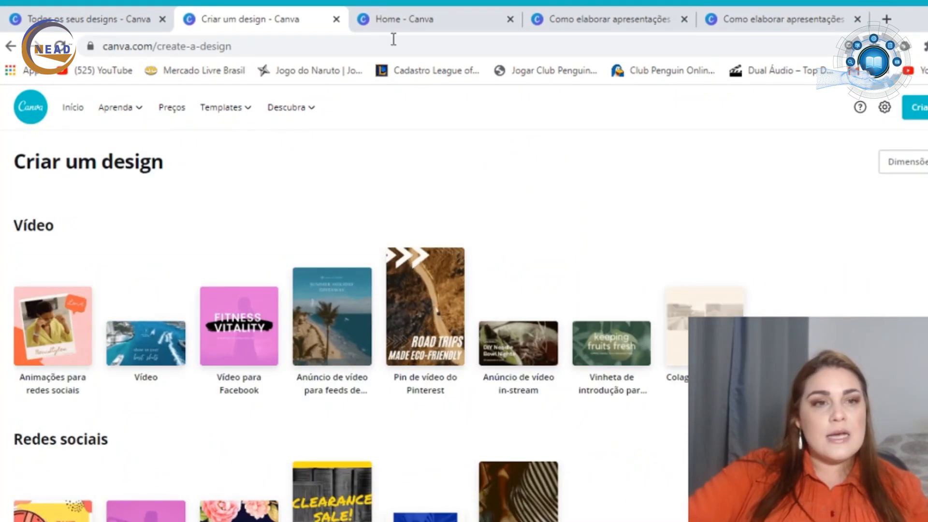
pyautogui.click(9, 48)
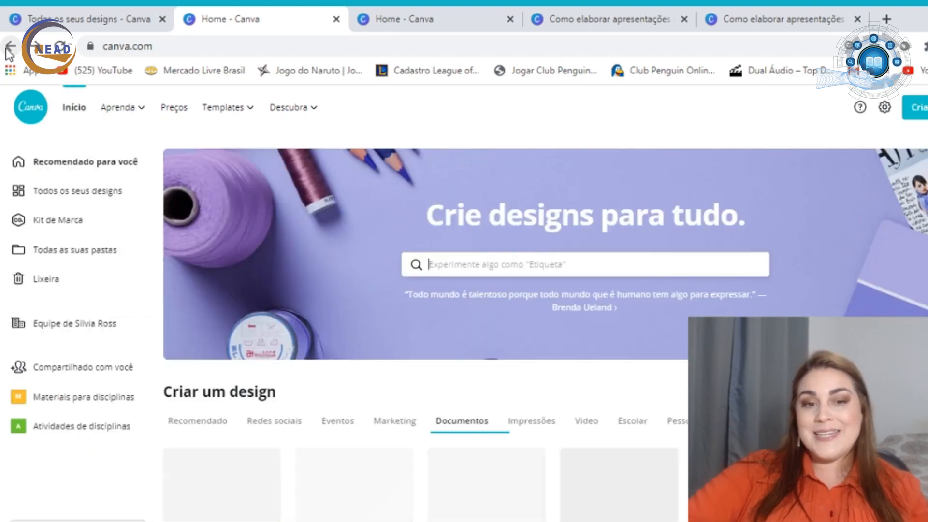
pyautogui.scroll(-6, 641, 254)
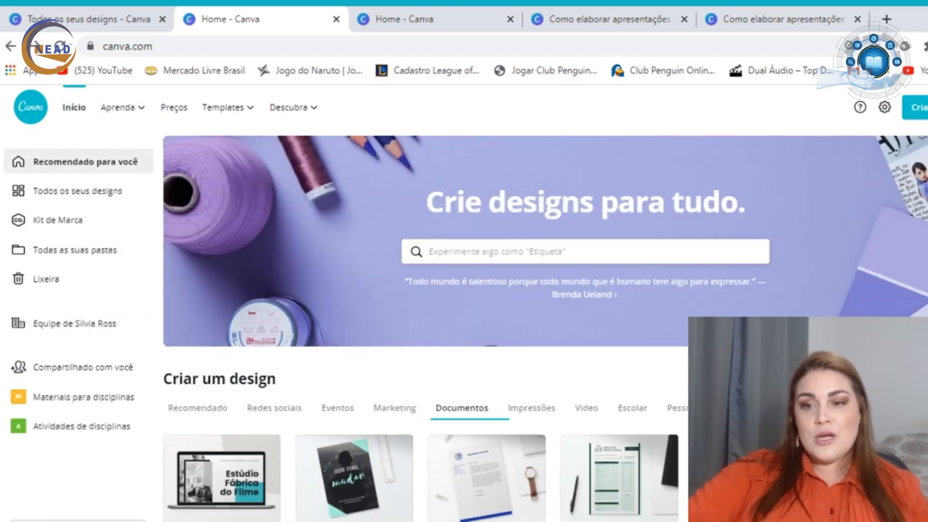
pyautogui.scroll(7, 545, 324)
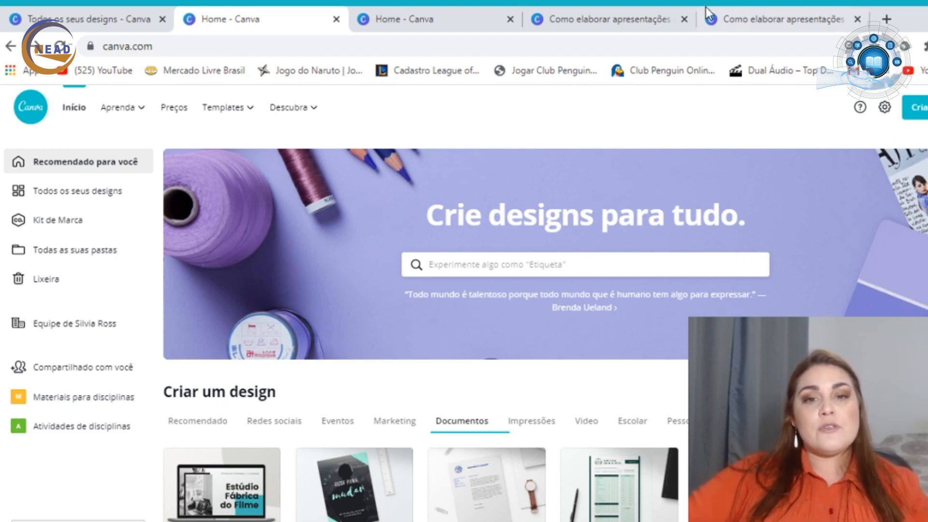
# - Search the home page for "mapa mental" and browse the mind map templates
pyautogui.click(468, 267)
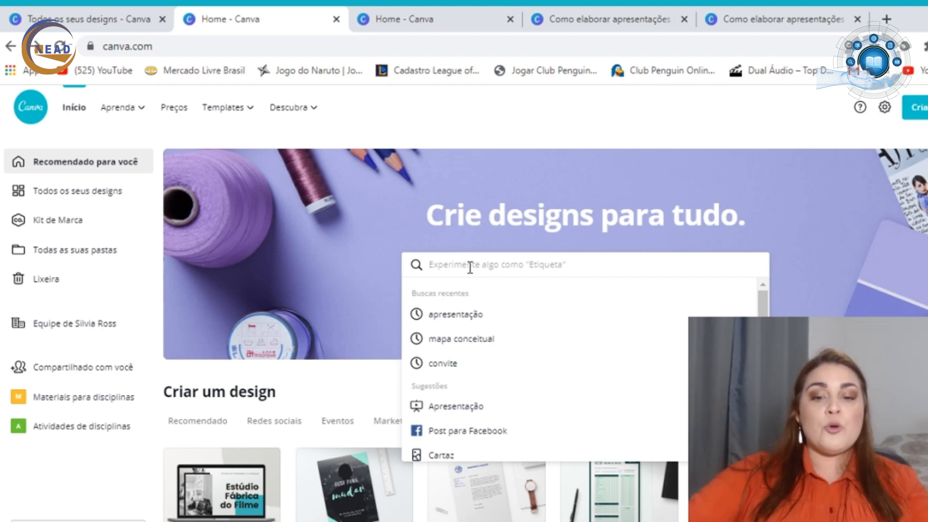
pyautogui.write('mapa')
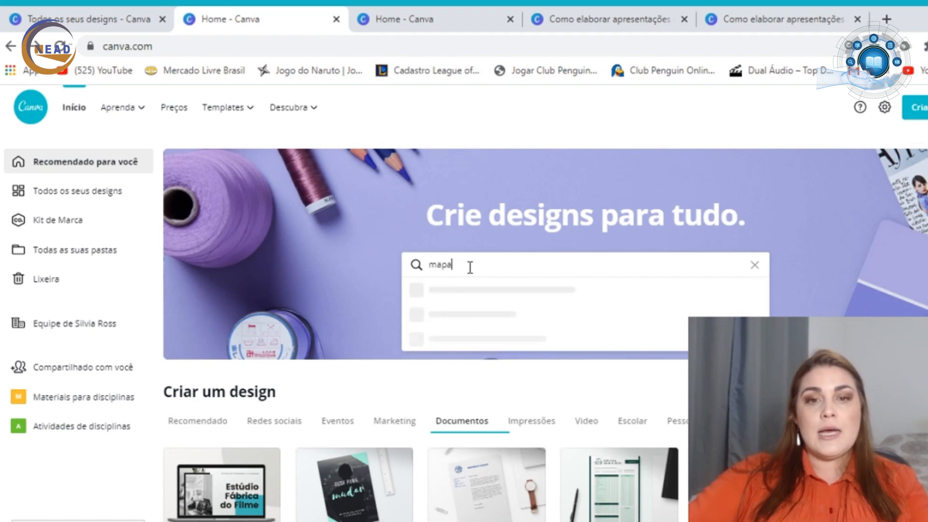
pyautogui.write(' mental')
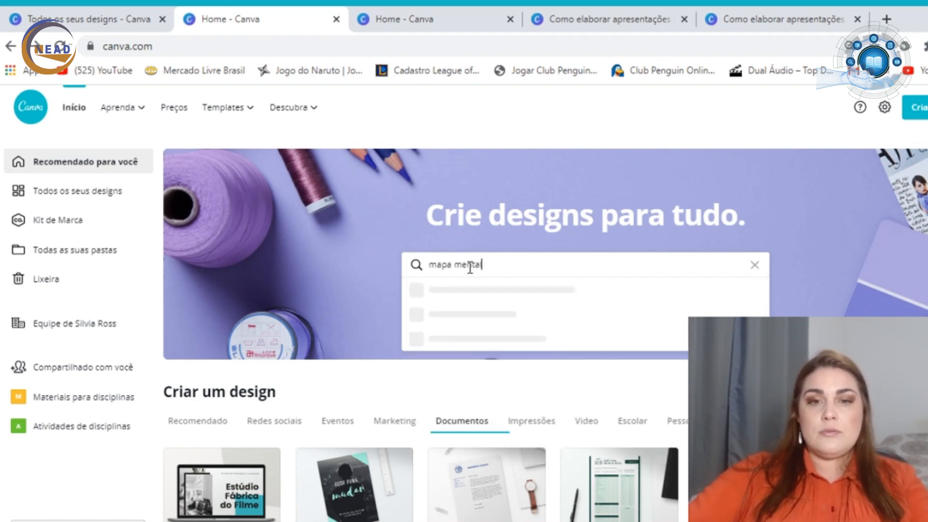
pyautogui.press('Return')
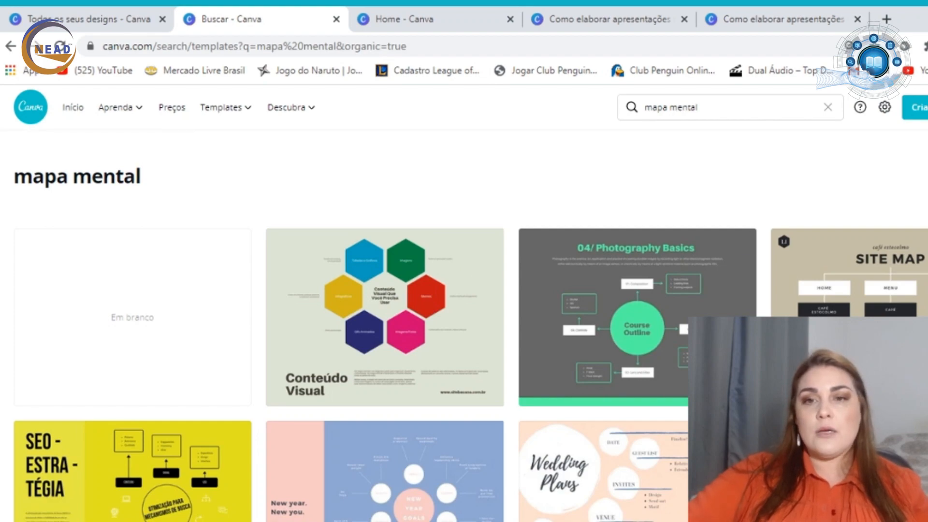
pyautogui.scroll(-10, 464, 324)
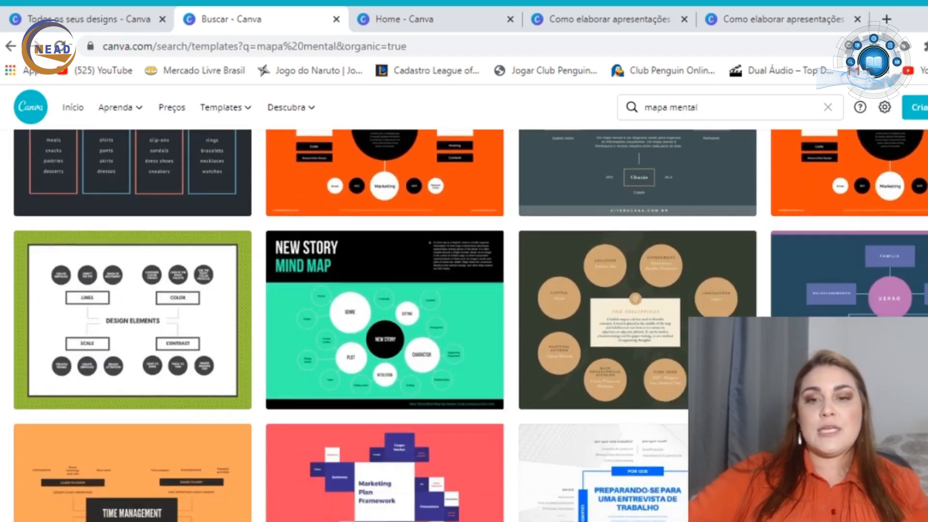
pyautogui.scroll(-5, 464, 324)
pyautogui.scroll(15, 464, 324)
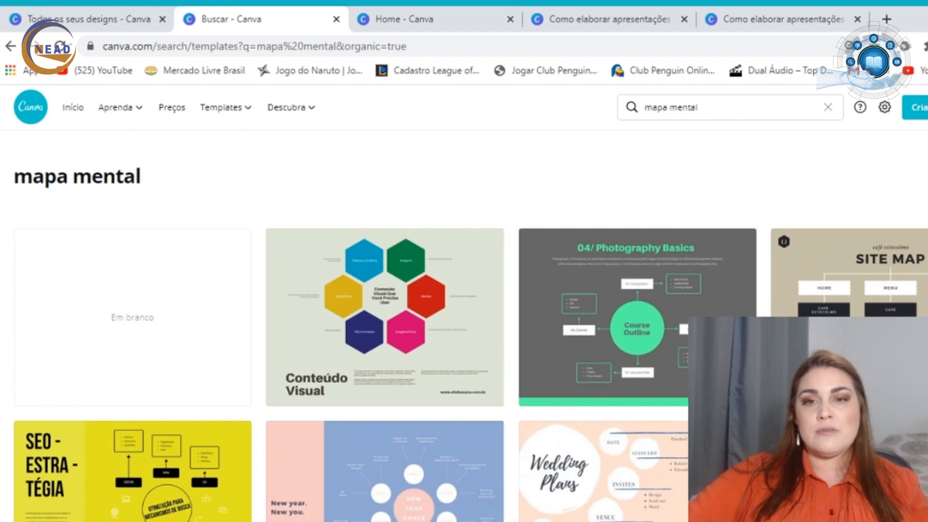
pyautogui.scroll(-8, 63, 348)
pyautogui.scroll(7, 62, 348)
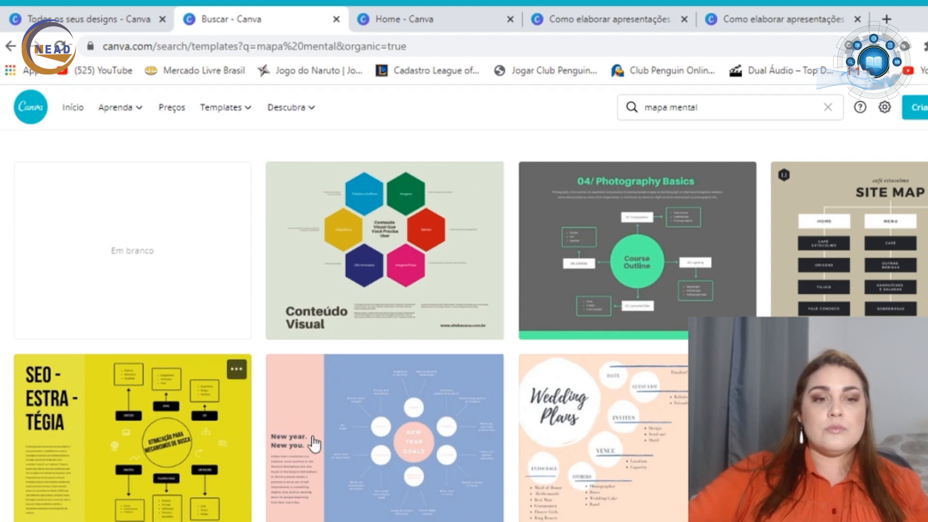
# - Return to the home page and clear the "mapa mental" search text
pyautogui.click(78, 109)
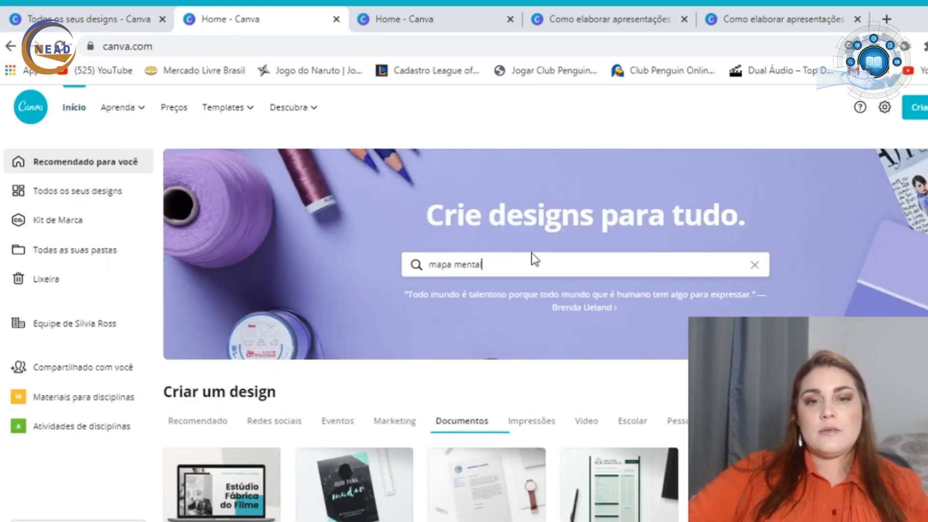
pyautogui.moveTo(526, 266); pyautogui.dragTo(366, 267)
pyautogui.press('BackSpace')
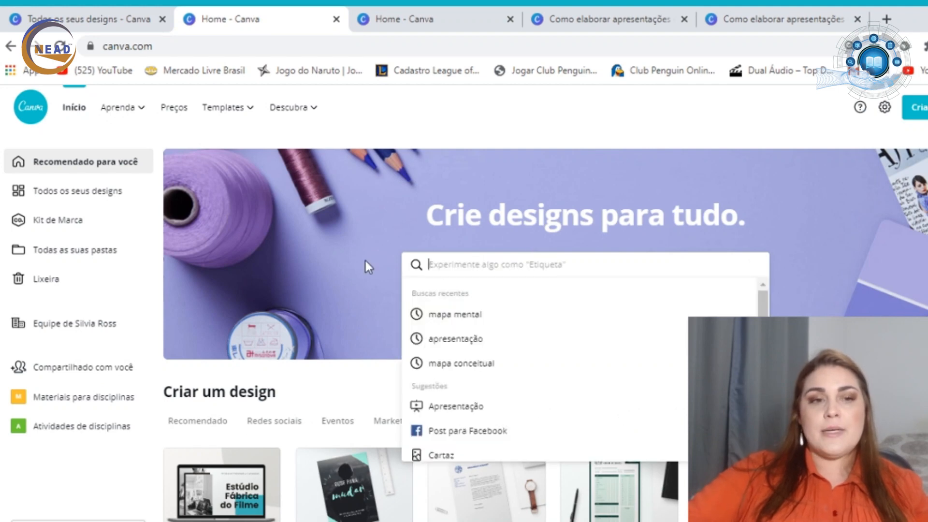
# - Look over the home page's Documentos design types and the Seus designs section, ending back at the search banner
pyautogui.scroll(-2, 545, 329)
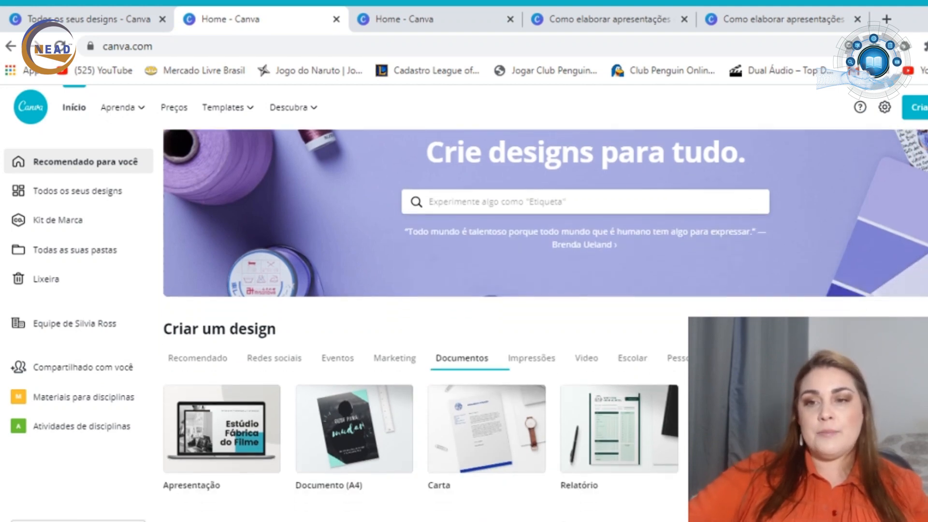
pyautogui.scroll(-15, 545, 328)
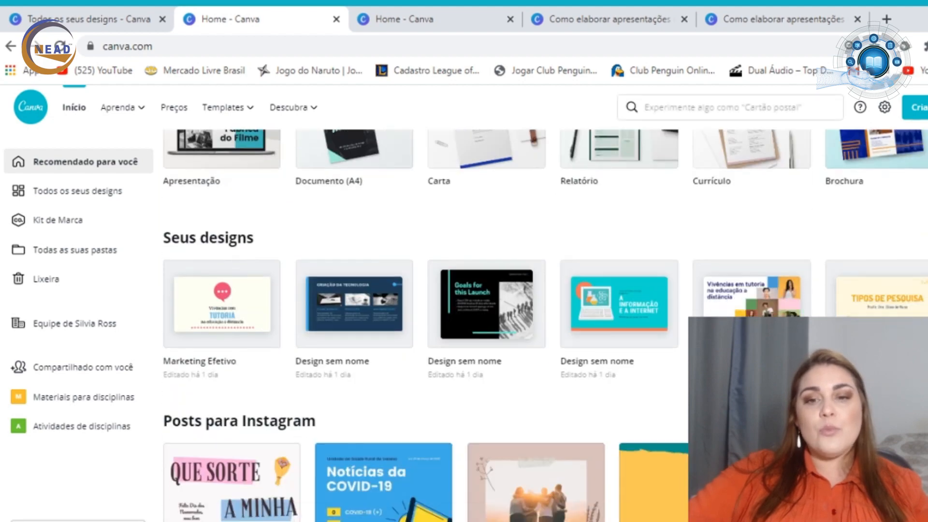
pyautogui.scroll(15, 546, 329)
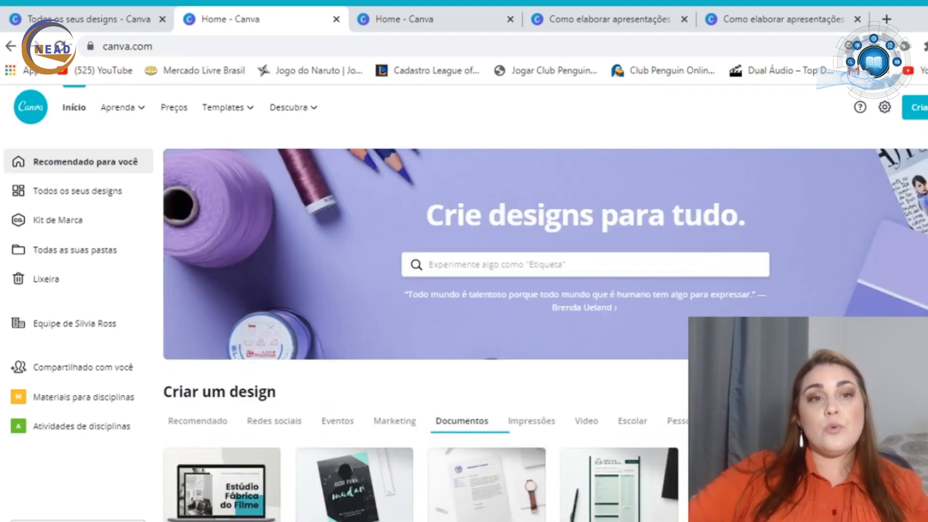